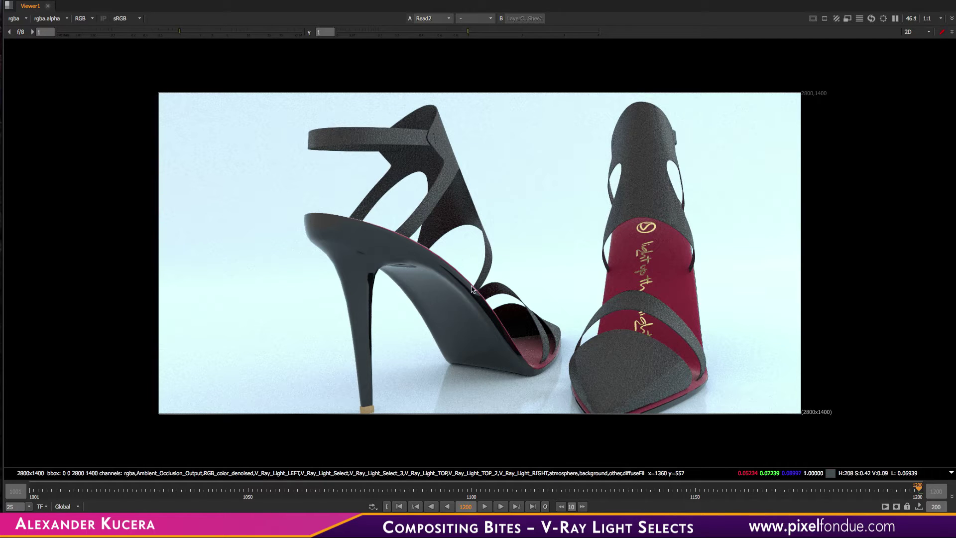
View the layer contact sheet with its V-Ray light passes, and switch to Modo
key("1")
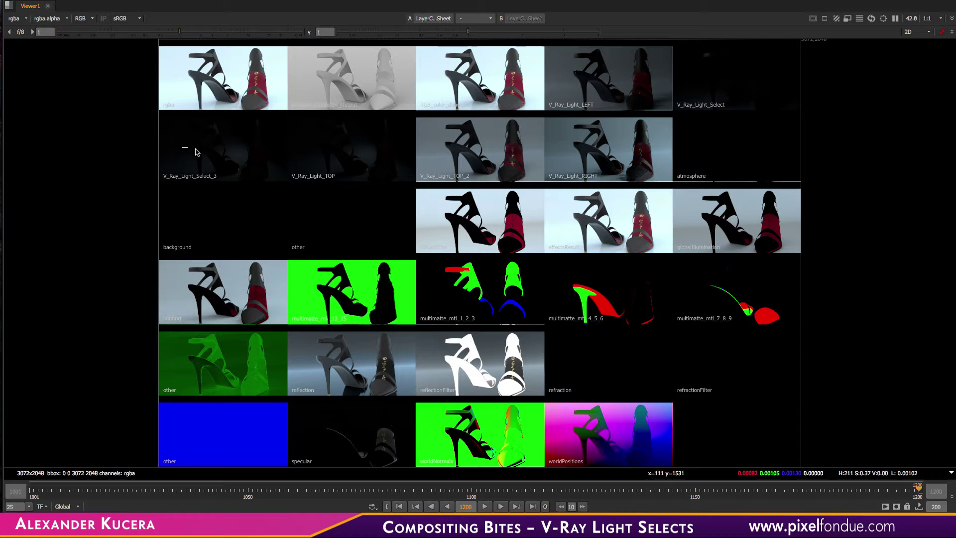
left_click_drag(190, 149, 621, 165)
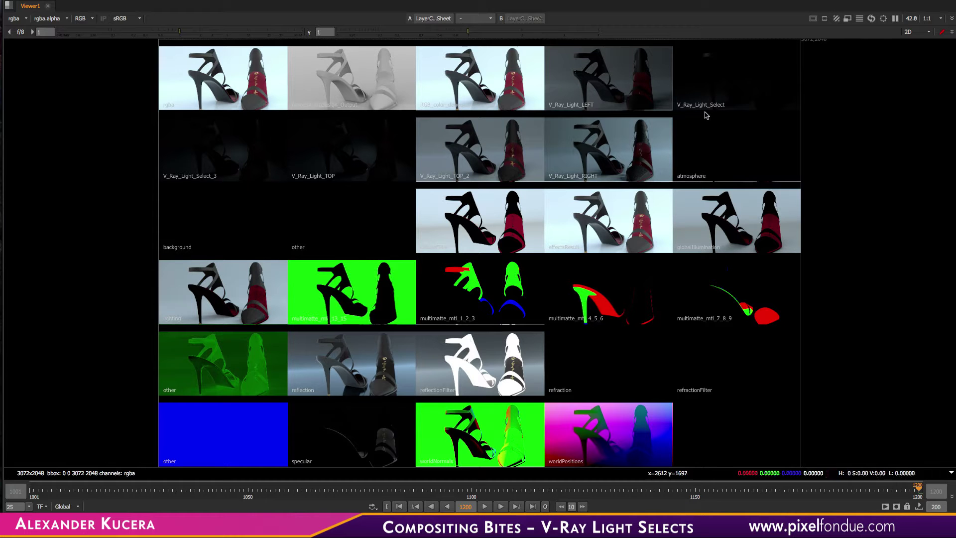
key("super+Tab")
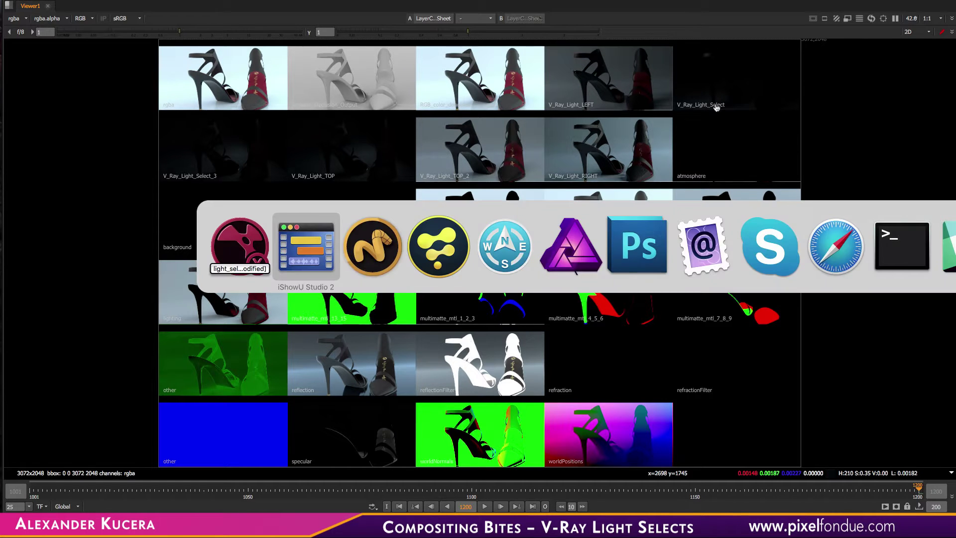
left_click(396, 247)
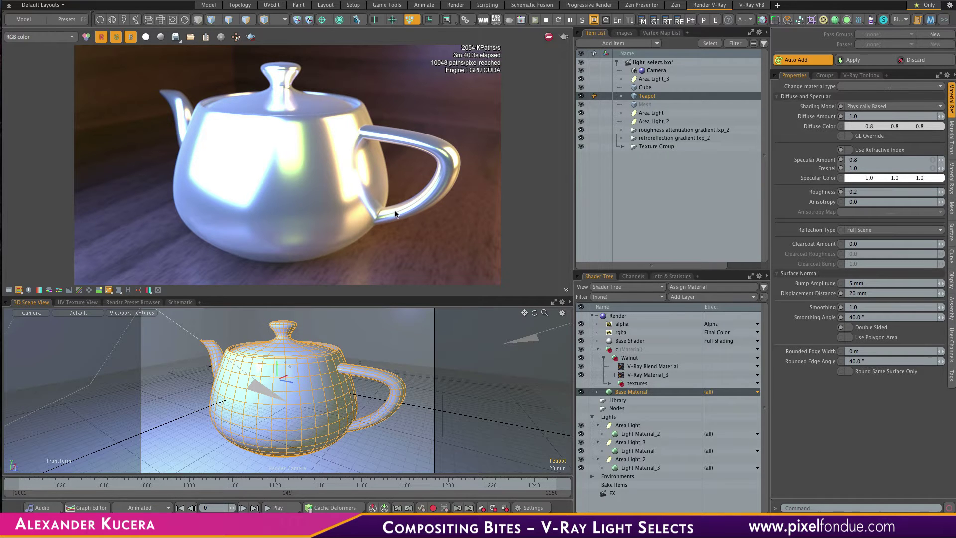
Add a V-Ray Light Select render element below rgba in the shader tree and set its included lights to Area Light
left_click(621, 333)
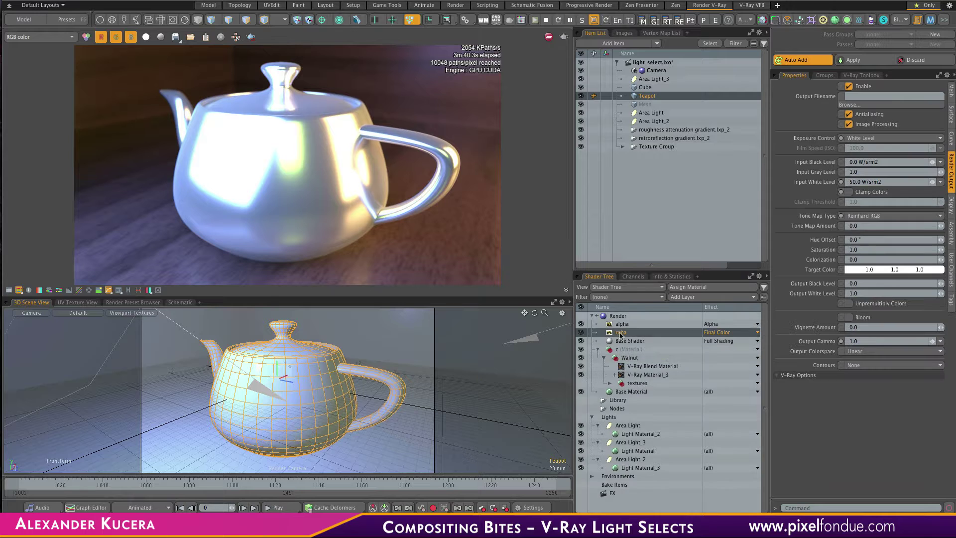
left_click(690, 297)
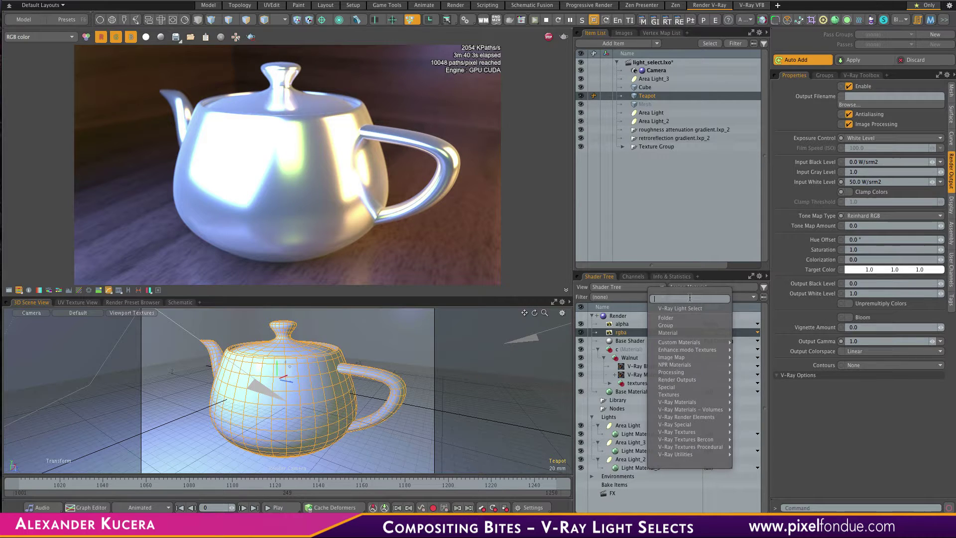
mouse_move(687, 417)
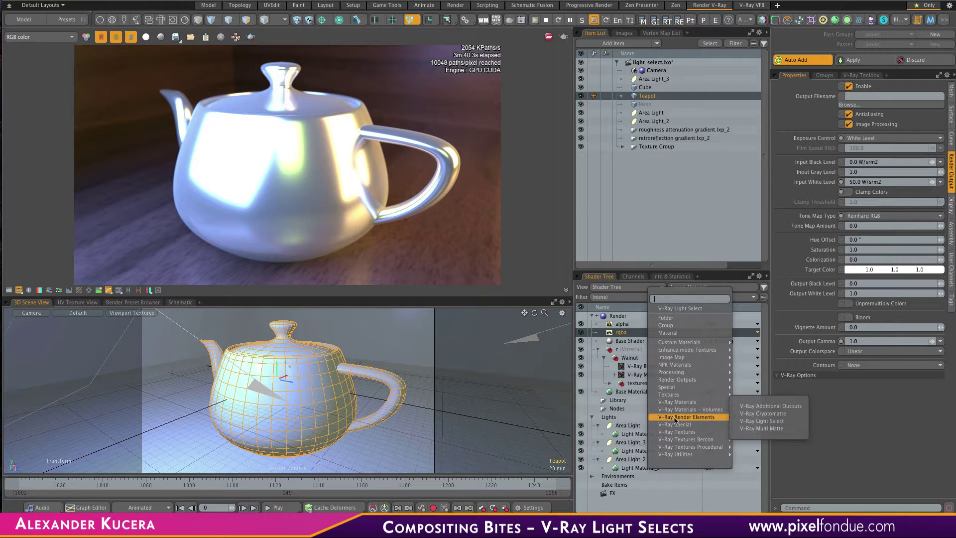
left_click(771, 422)
left_click_drag(624, 350, 624, 341)
left_click(861, 106)
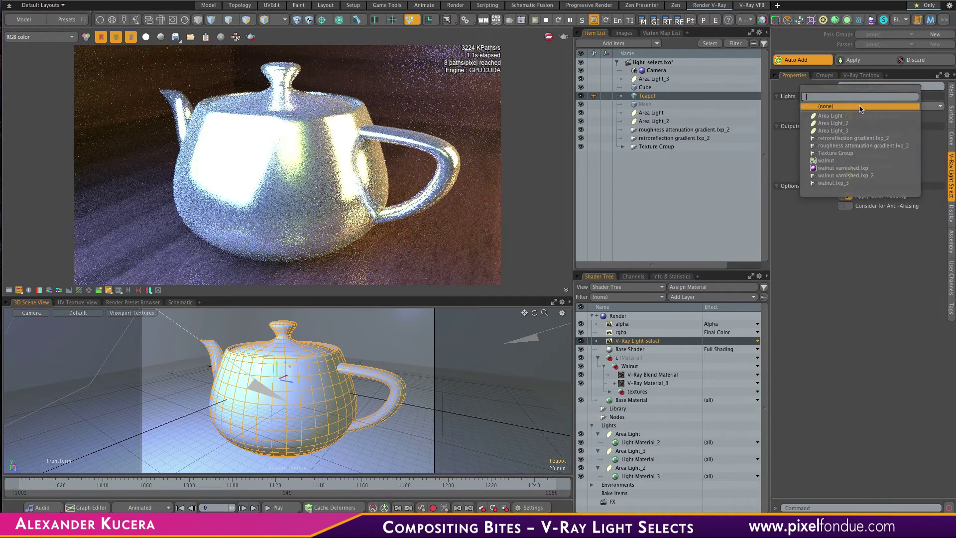
left_click(833, 115)
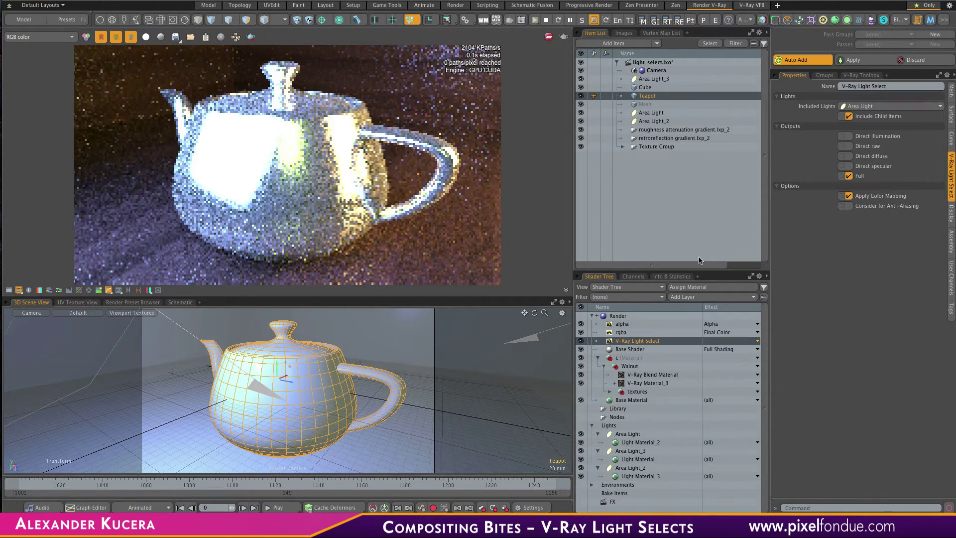
Add two more V-Ray Light Select layers to the shader tree
left_click(683, 299)
left_click(686, 308)
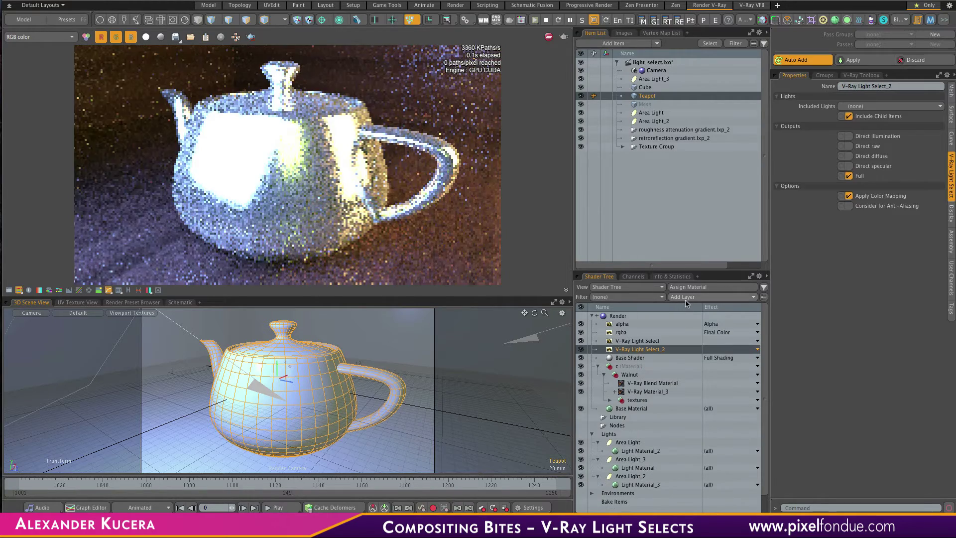
left_click(686, 299)
left_click(685, 309)
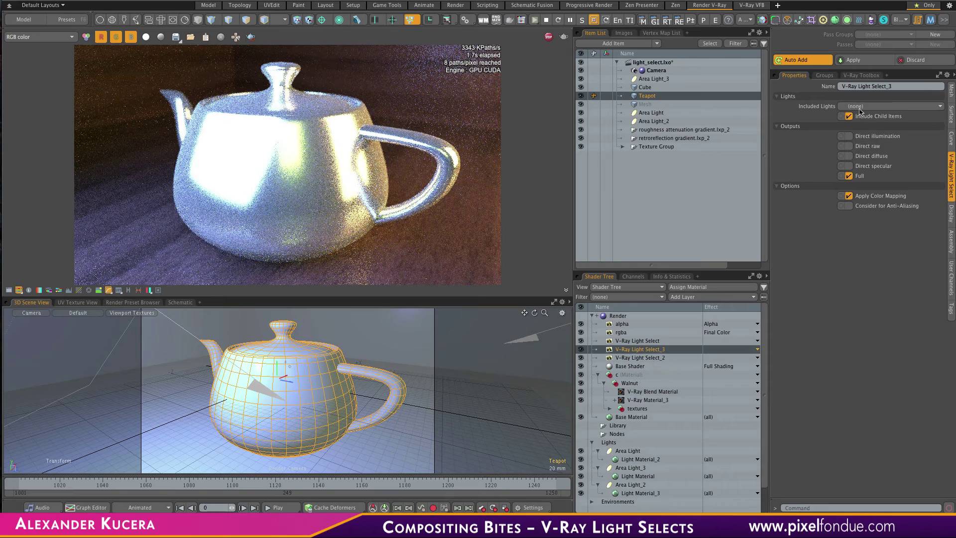
Set the included lights to Area Light_2 for V-Ray Light Select_3 and to Area Light_3 for V-Ray Light Select_2
left_click(860, 106)
left_click(869, 123)
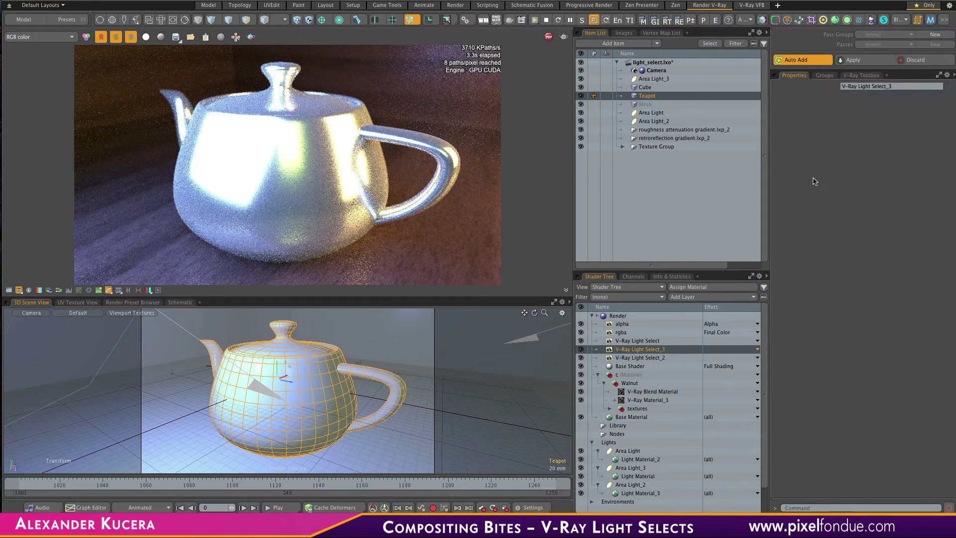
left_click(660, 356)
left_click(863, 106)
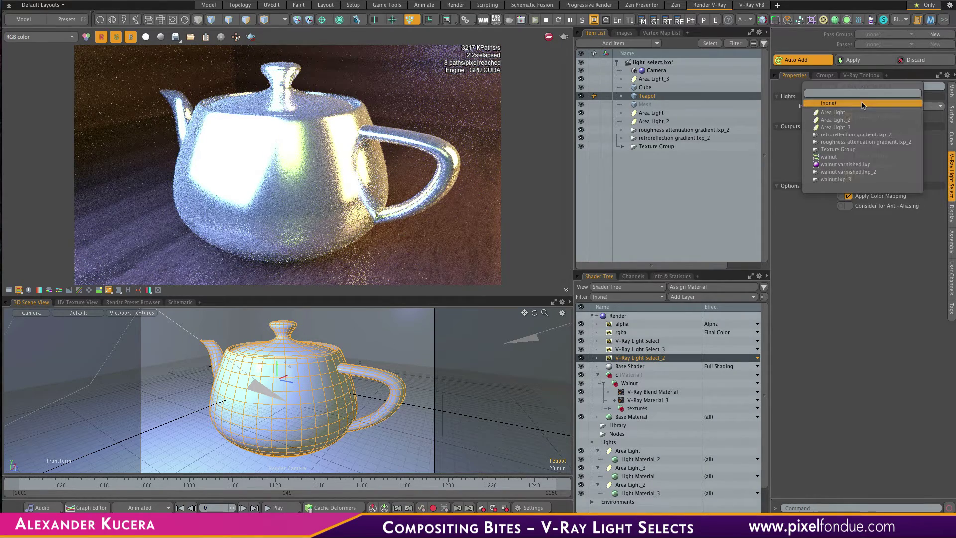
left_click(847, 127)
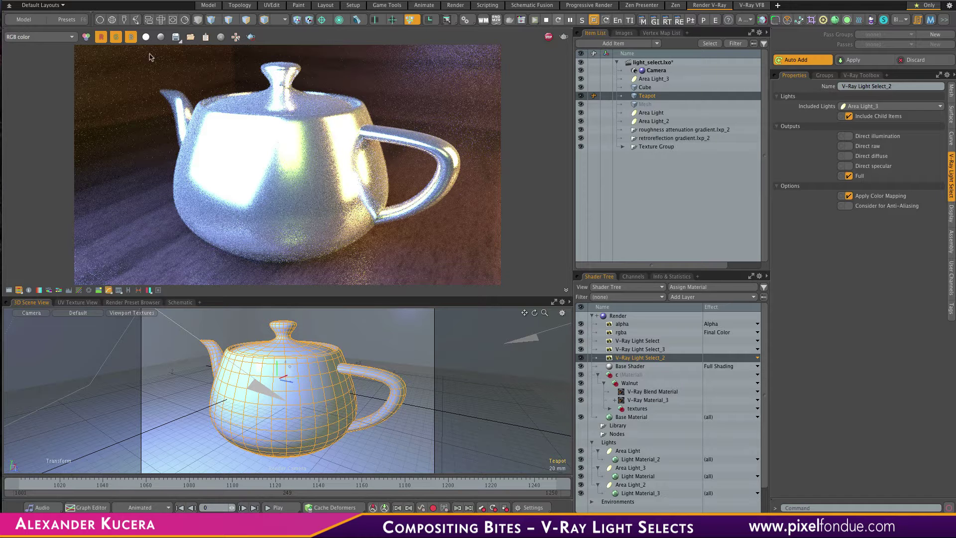
View each of the three V-Ray Light Select channels in the render preview and return it to RGB color
left_click(33, 38)
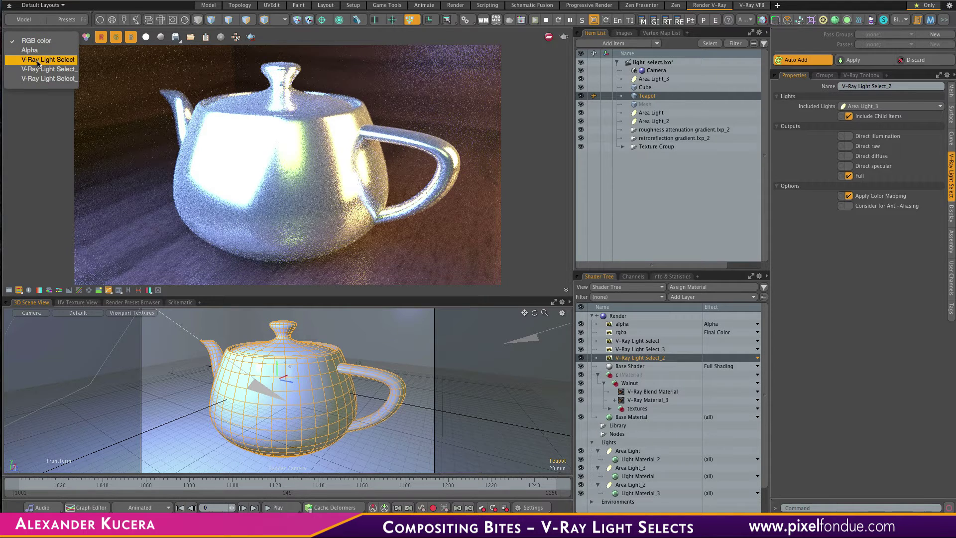
left_click(38, 60)
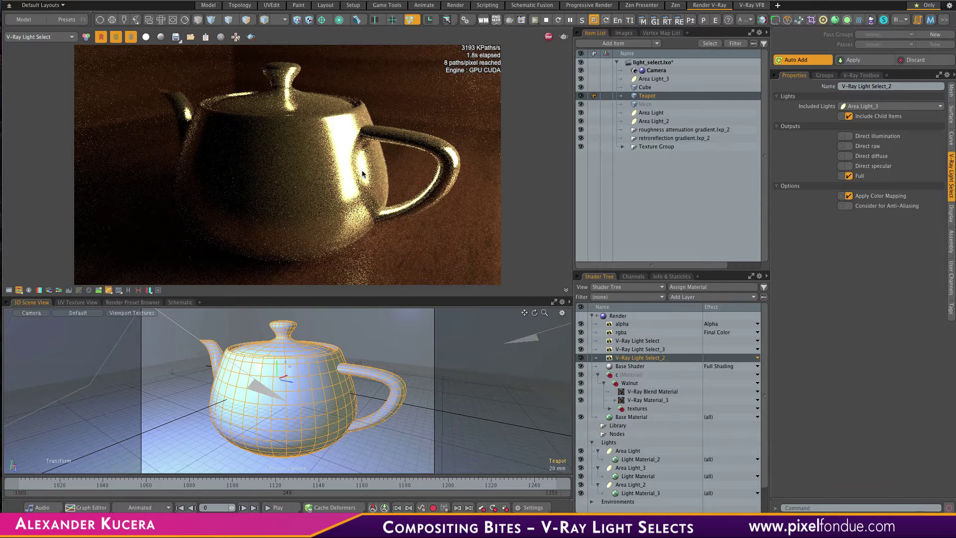
left_click(40, 38)
left_click(41, 54)
left_click(44, 38)
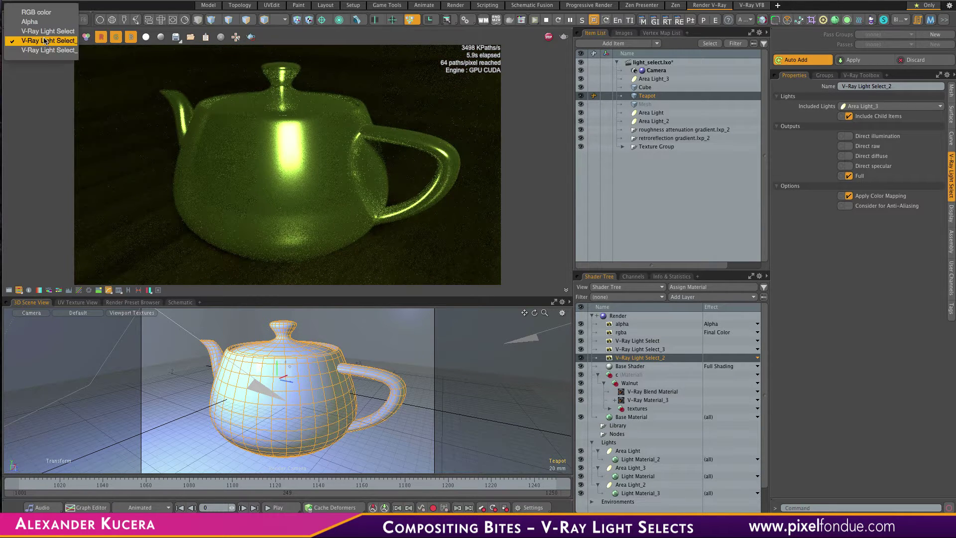
left_click(45, 43)
left_click(44, 37)
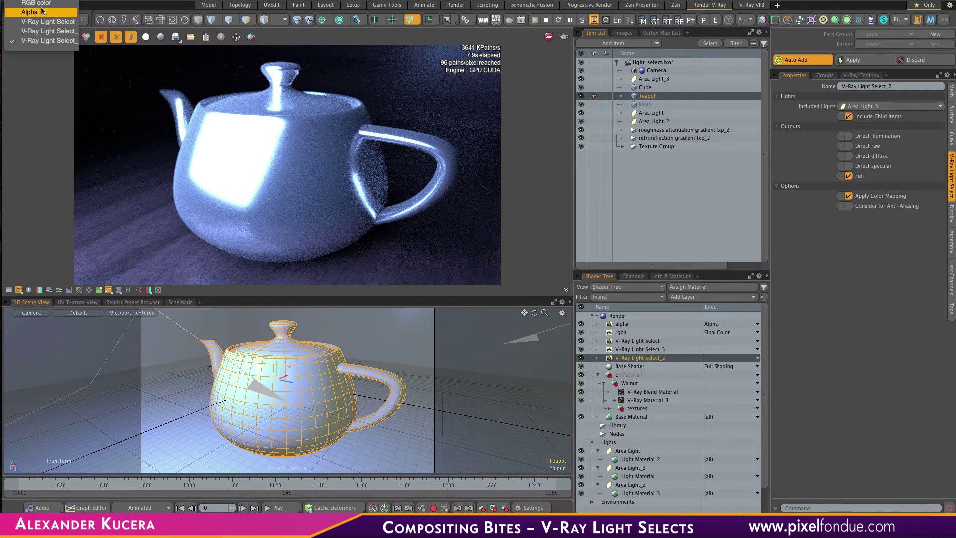
left_click(41, 6)
Switch to Nuke and view the rgba and V_Ray_Light_LEFT shuffle nodes in the viewer
key("super+Tab")
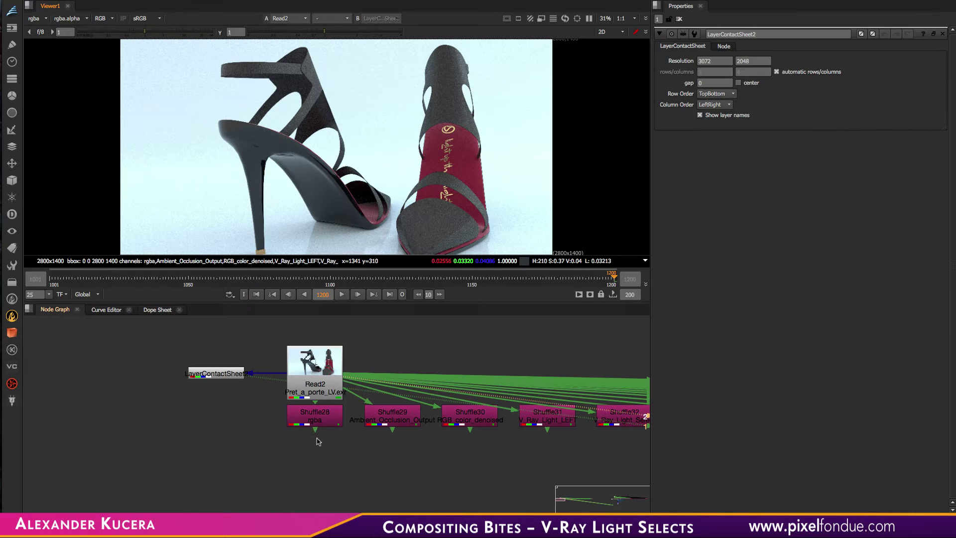
left_click(320, 423)
key("1")
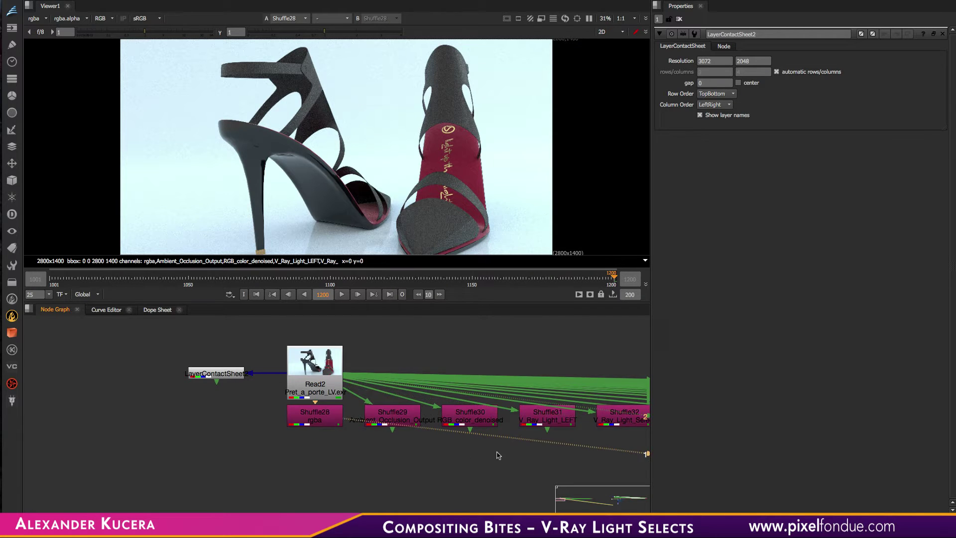
middle_click_drag(498, 455, 256, 460)
left_click(296, 422)
key("1")
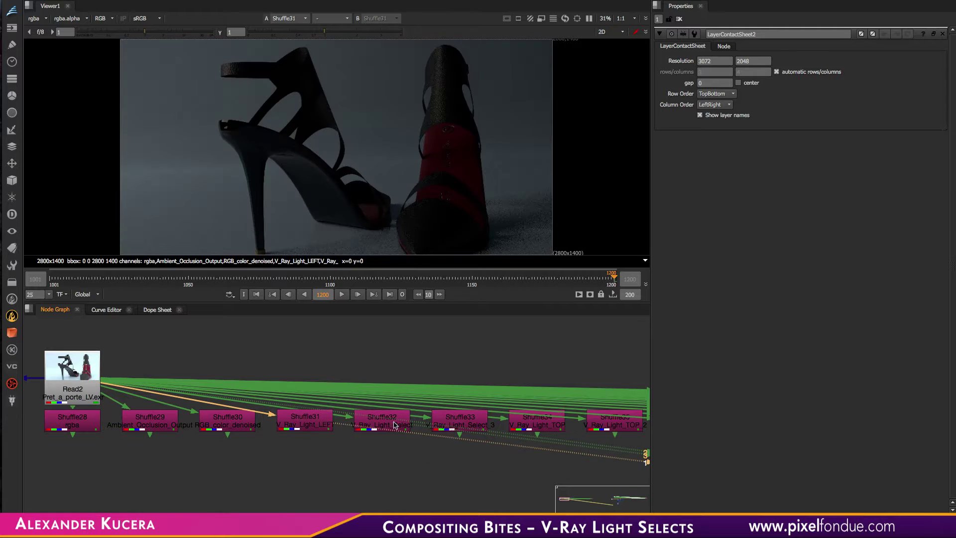
View the V_Ray_Light_Select, V_Ray_Light_Select_3 and V_Ray_Light_TOP shuffle nodes one after another
left_click(394, 423)
key("1")
left_click(466, 423)
key("1")
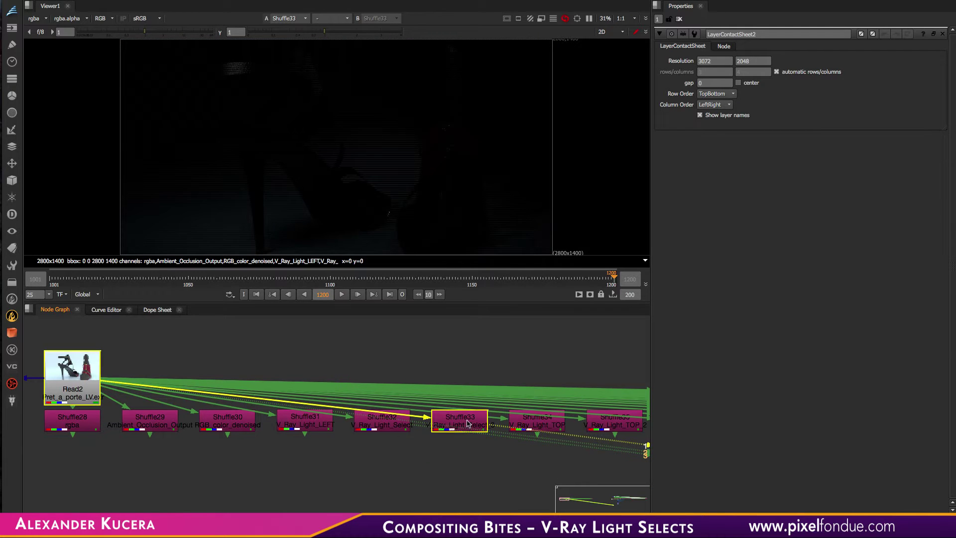
left_click(533, 423)
key("1")
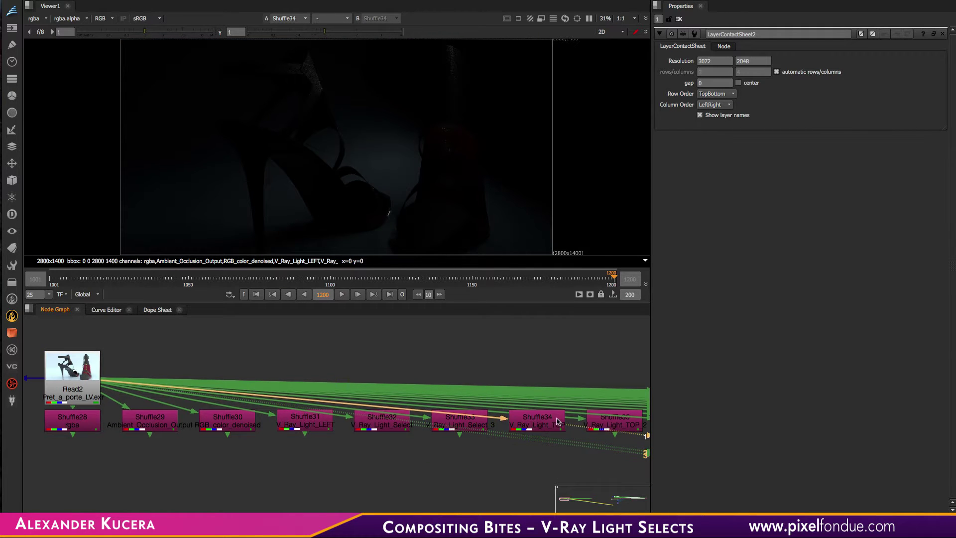
View the V_Ray_Light_TOP_2 and V_Ray_Light_RIGHT shuffle nodes in the viewer
middle_click_drag(579, 418, 349, 402)
left_click(383, 405)
key("1")
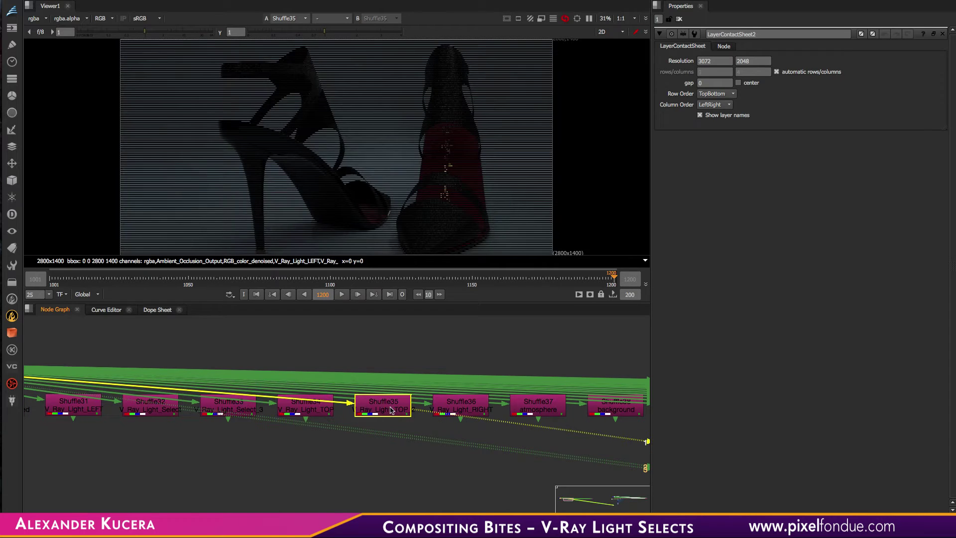
left_click(453, 408)
key("1")
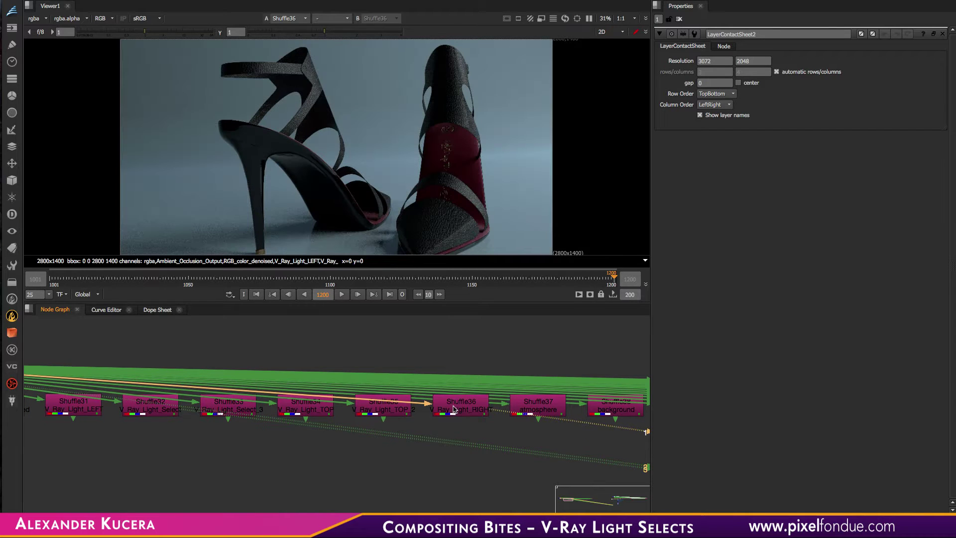
Add a Merge node below V_Ray_Light_LEFT, connect its A input to V_Ray_Light_Select and set its operation to plus
scroll(319, 466, "down", 4)
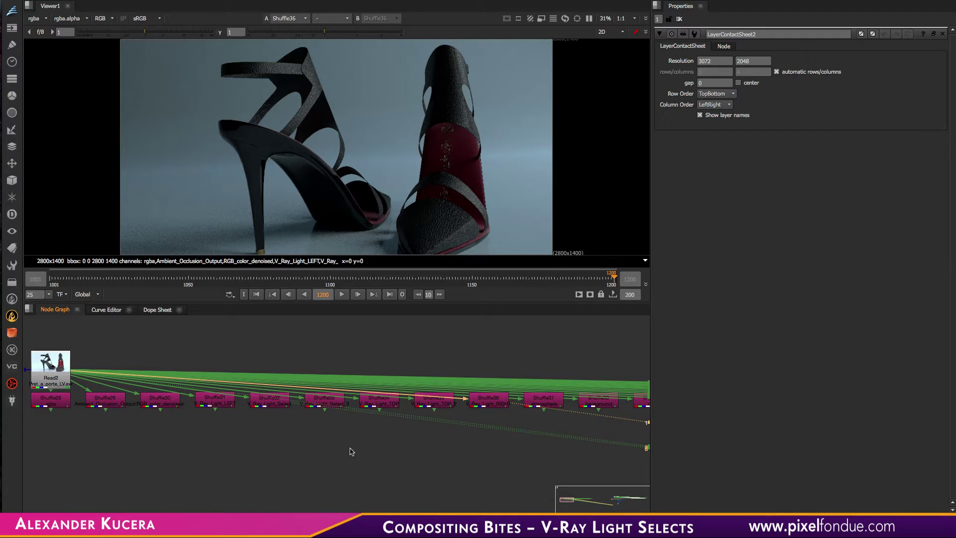
left_click(215, 404)
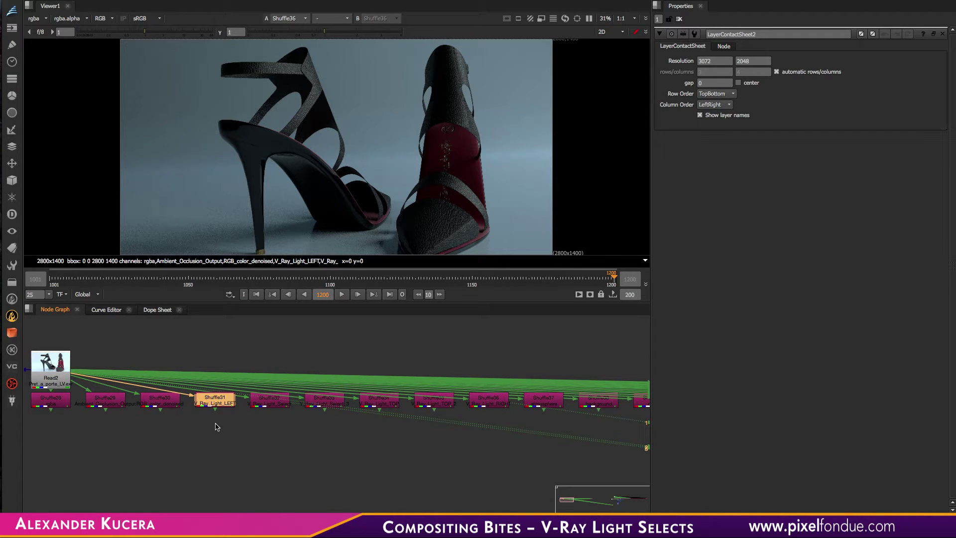
key("m")
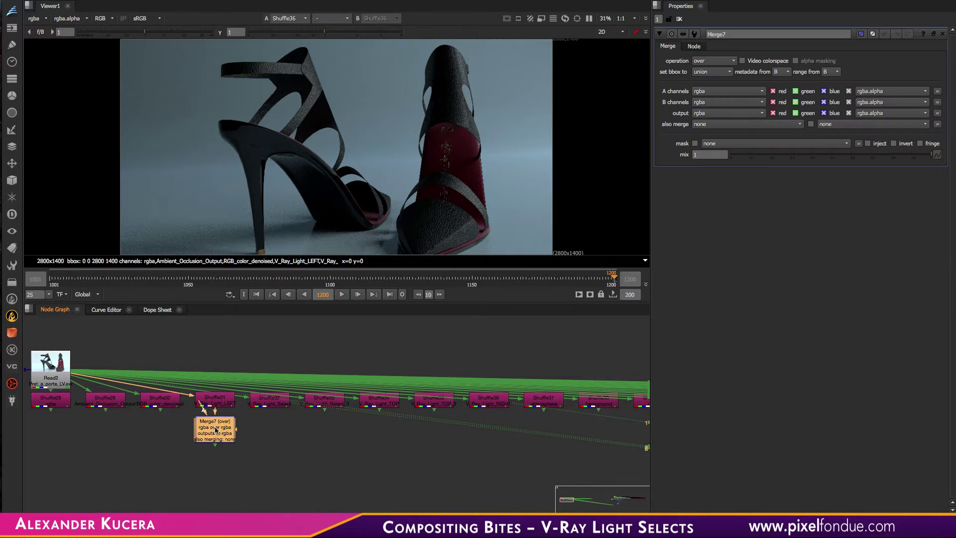
left_click_drag(217, 427, 262, 401)
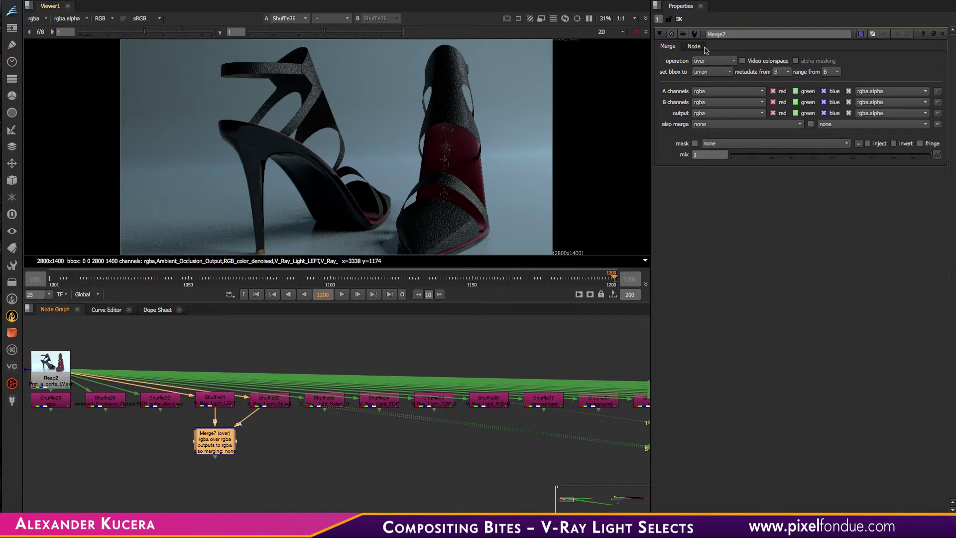
left_click(711, 62)
left_click(710, 228)
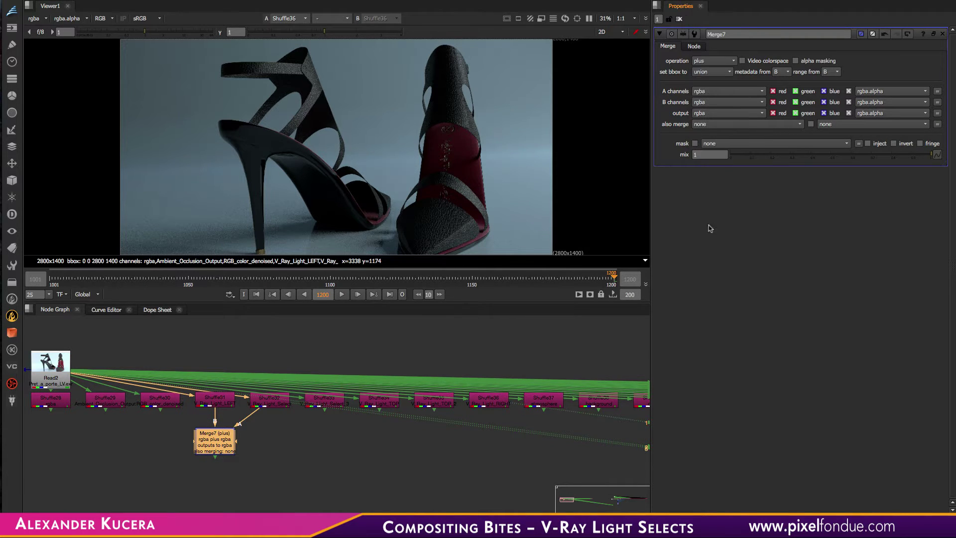
left_click_drag(222, 445, 218, 434)
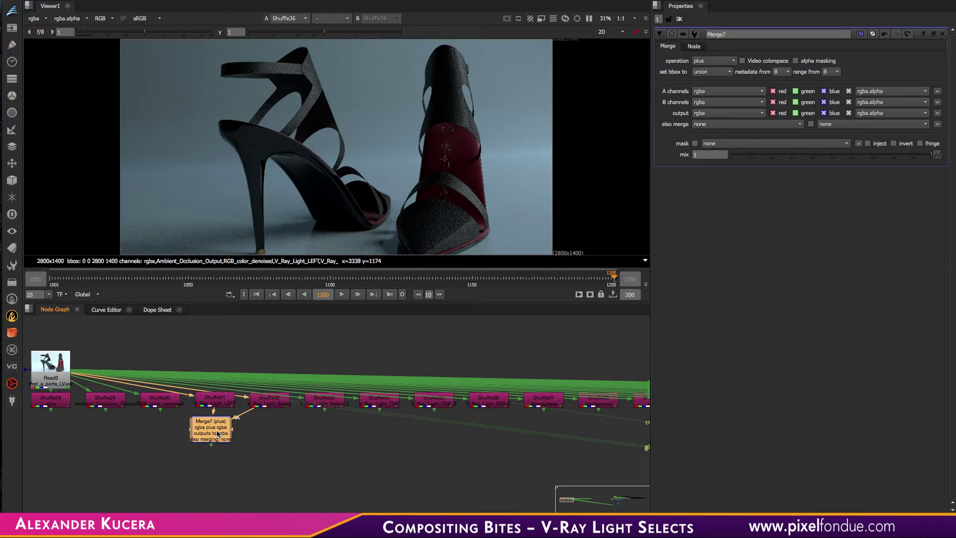
Duplicate the plus Merge node four times in a chain beneath the original
key("ctrl+c")
key("ctrl+v")
key("ctrl+v")
key("ctrl+v")
key("ctrl+v")
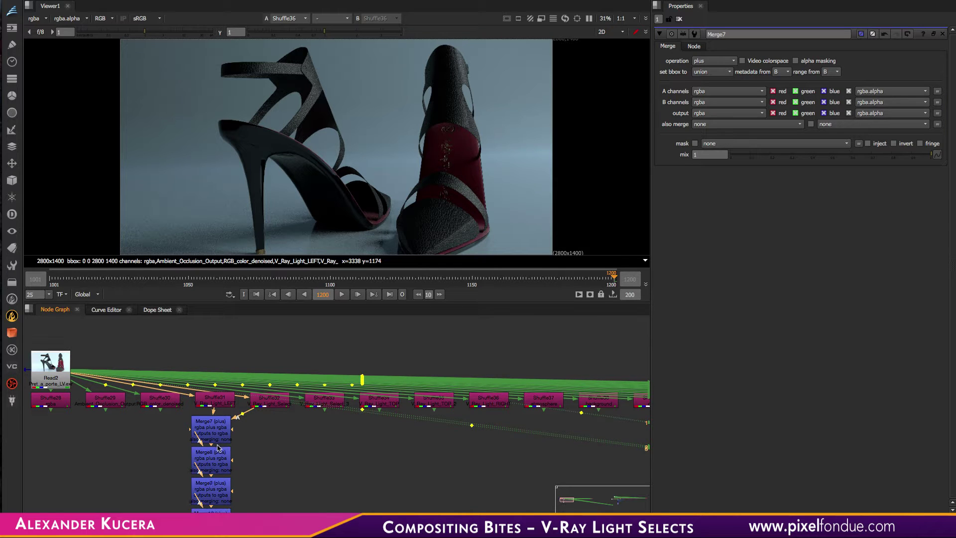
Connect the A inputs of the four duplicated Merge nodes to V_Ray_Light_Select_3, V_Ray_Light_TOP, V_Ray_Light_TOP_2 and V_Ray_Light_RIGHT, in that order
scroll(277, 447, "down", 2)
middle_click_drag(278, 447, 276, 414)
left_click_drag(245, 405, 305, 374)
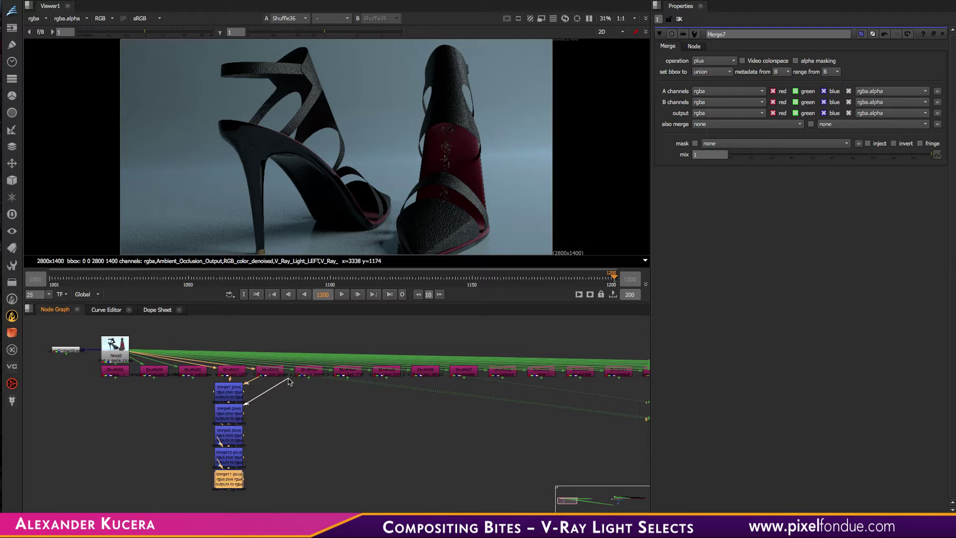
left_click(223, 431)
left_click_drag(245, 426, 338, 374)
left_click(224, 456)
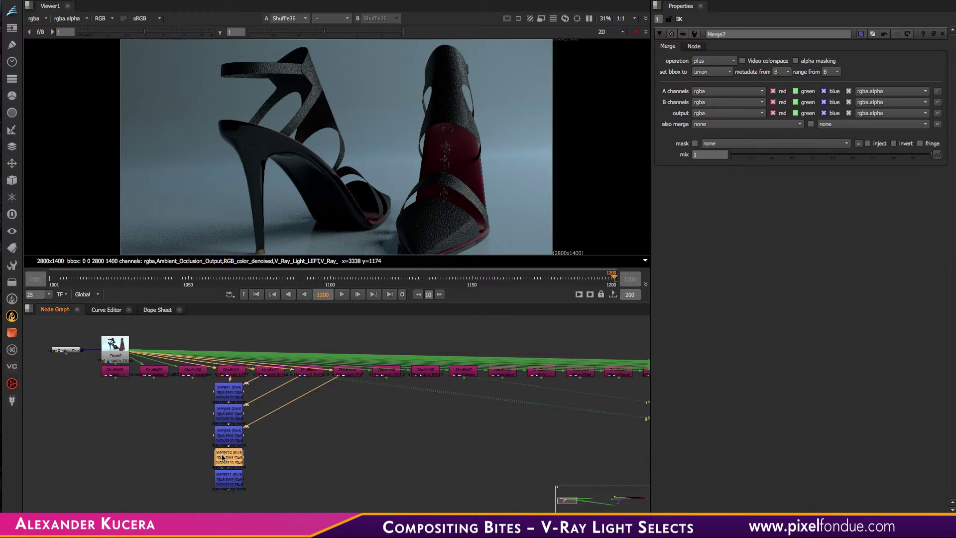
left_click_drag(246, 449, 386, 373)
left_click(225, 480)
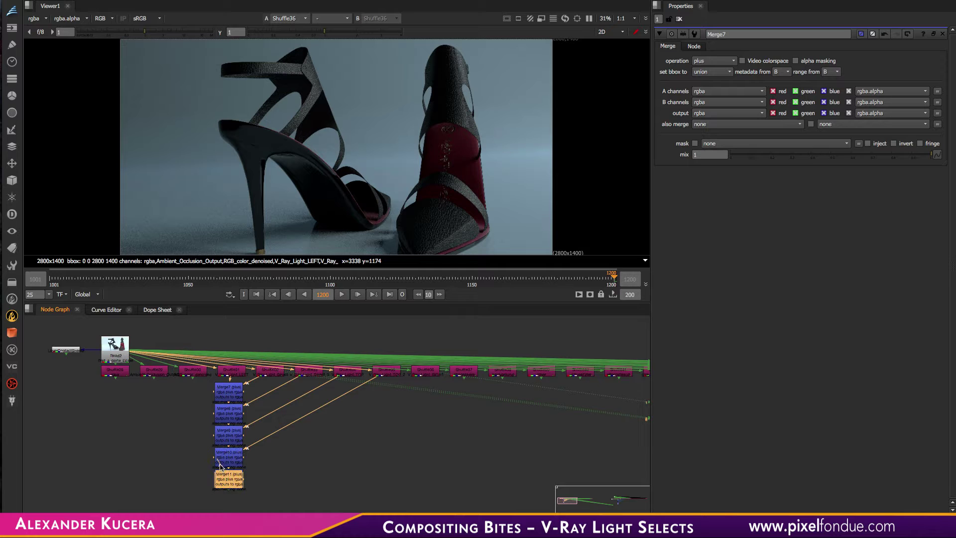
left_click_drag(246, 469, 424, 377)
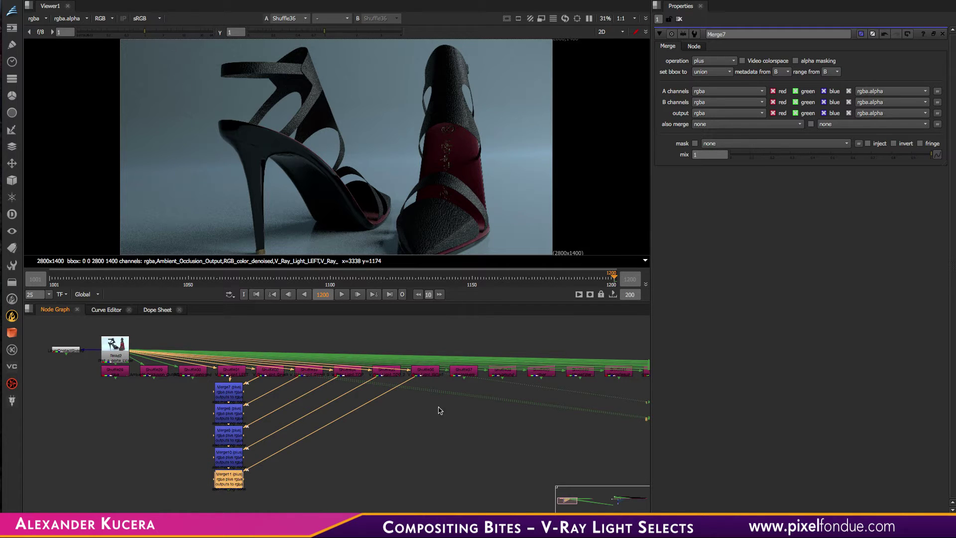
View the last plus Merge node's result and compare it with the RGB_color_denoised shuffle node
scroll(448, 406, "up", 2)
scroll(458, 402, "down", 5)
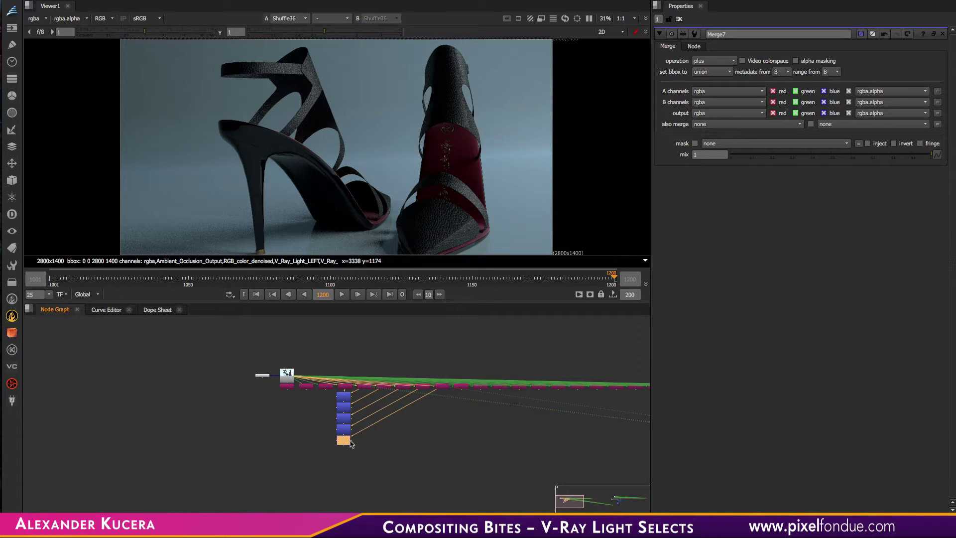
key("1")
left_click(351, 444)
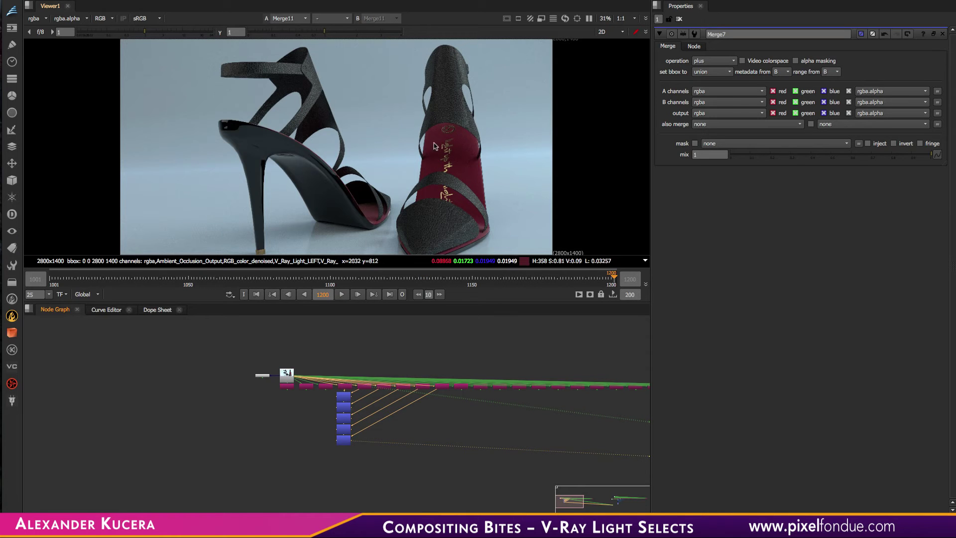
scroll(320, 396, "up", 2)
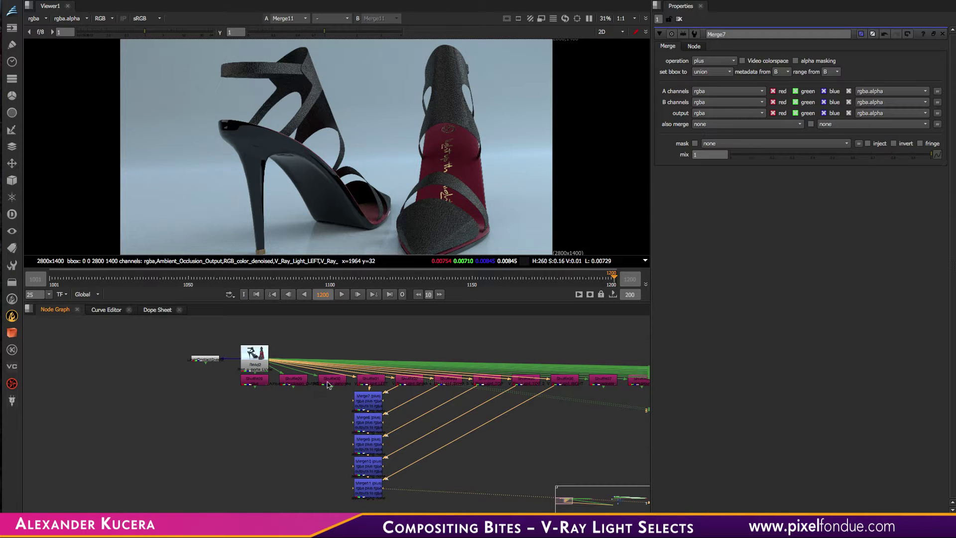
left_click(328, 381)
key("1")
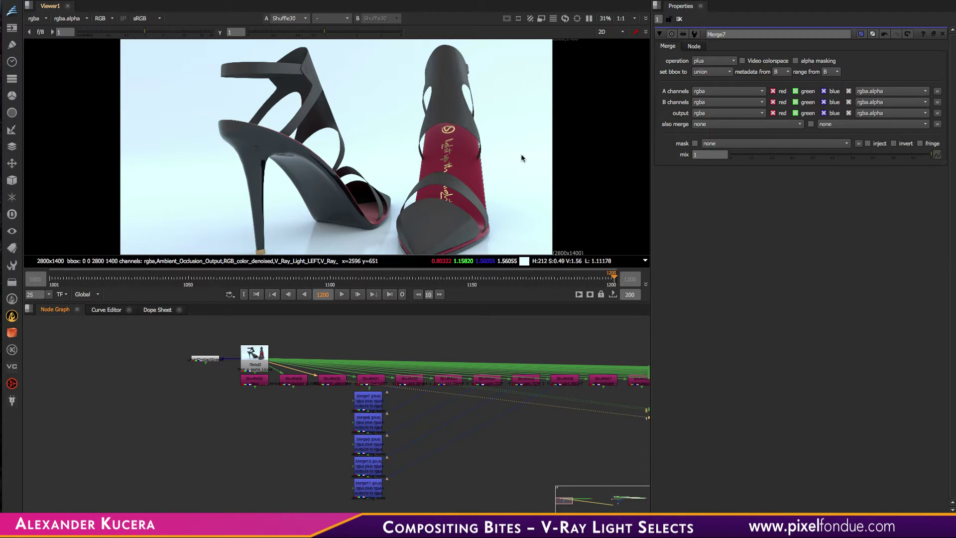
Add a Grade node after the last Merge, raise its gain to 2.55 and view the result
left_click(374, 491)
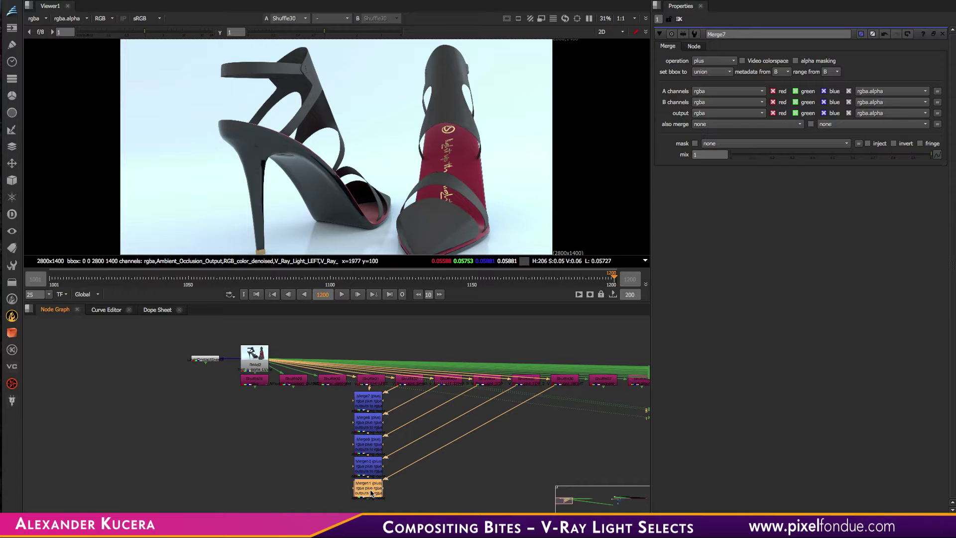
key("g")
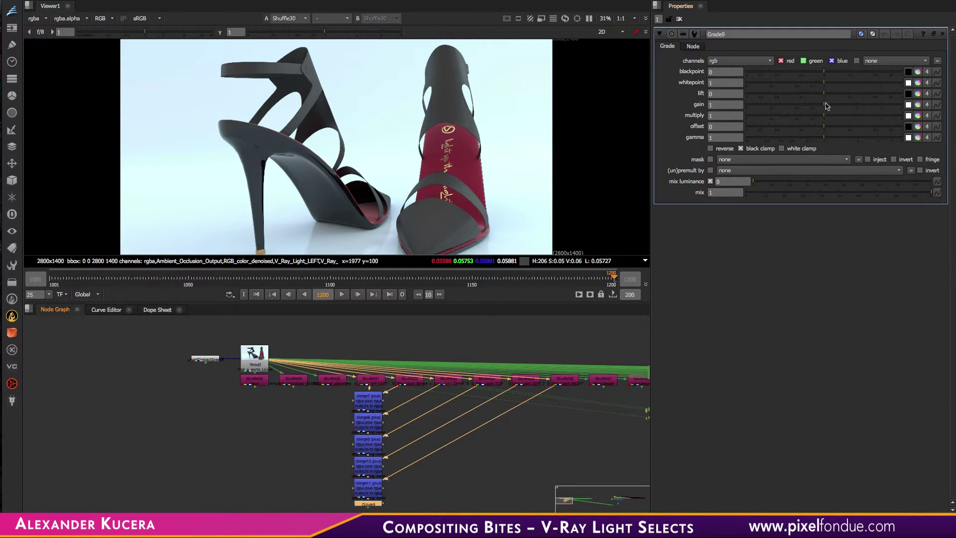
left_click_drag(825, 104, 871, 106)
key("1")
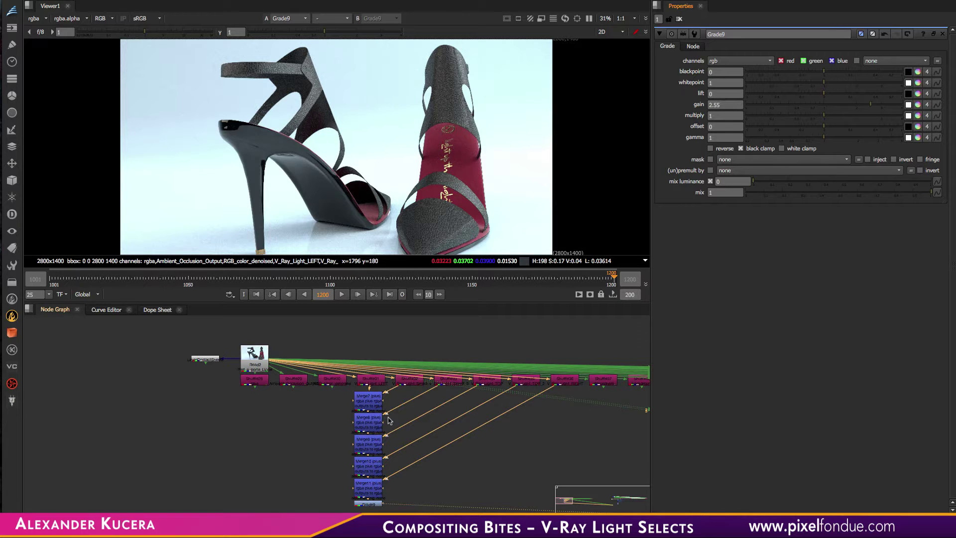
Shift the Merge chain slightly down and view the RGB_color_denoised shuffle node
left_click_drag(347, 395, 375, 405)
left_click(370, 334)
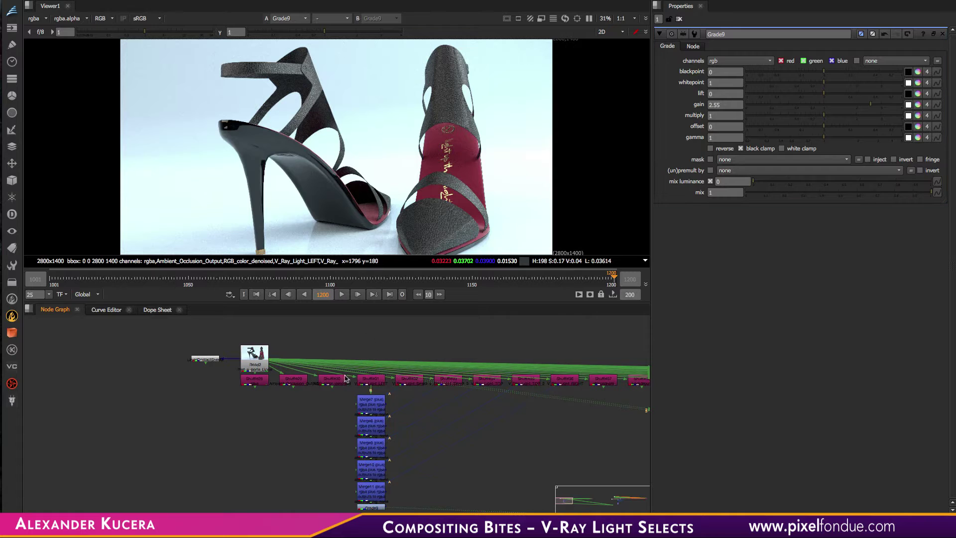
left_click(340, 379)
key("1")
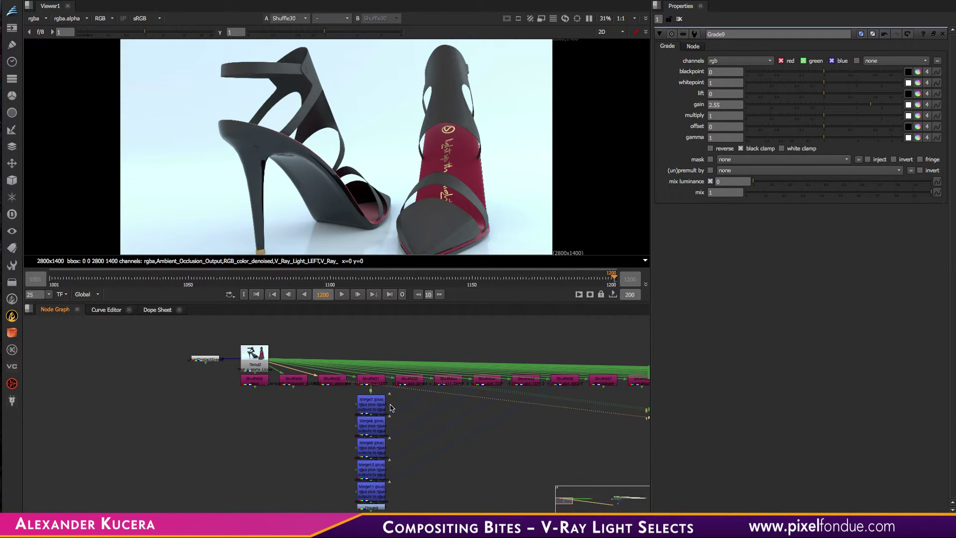
View the V_Ray_Light_LEFT shuffle node and insert a Grade node directly beneath it
left_click(372, 385)
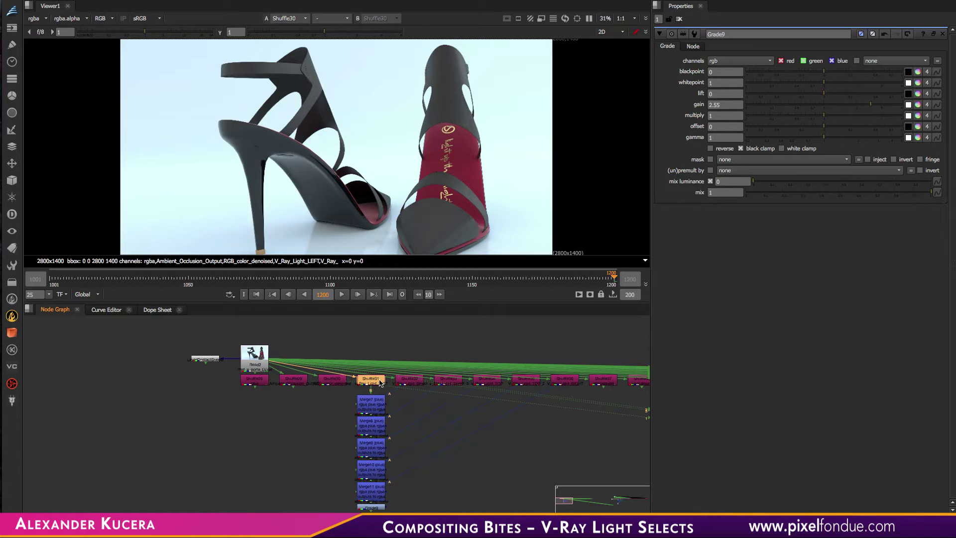
key("1")
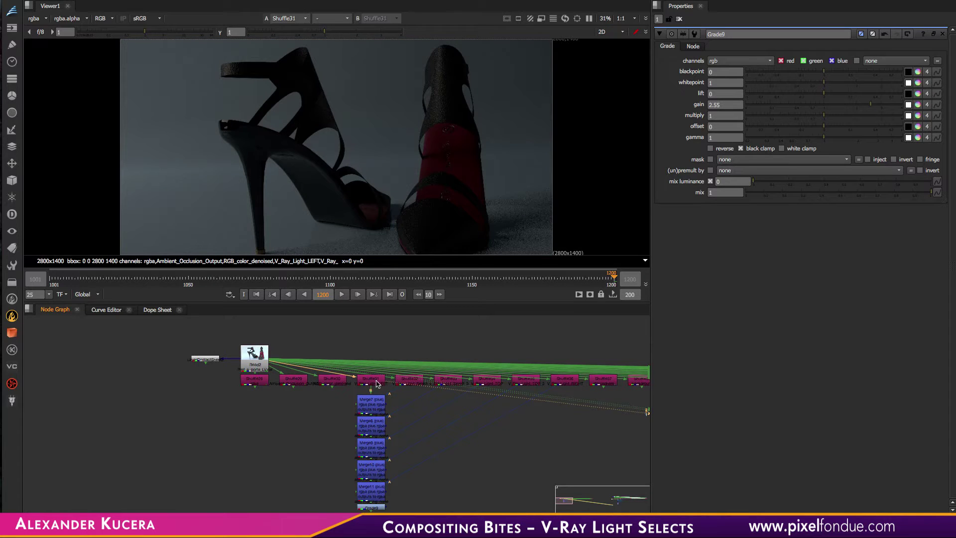
left_click(373, 382)
key("g")
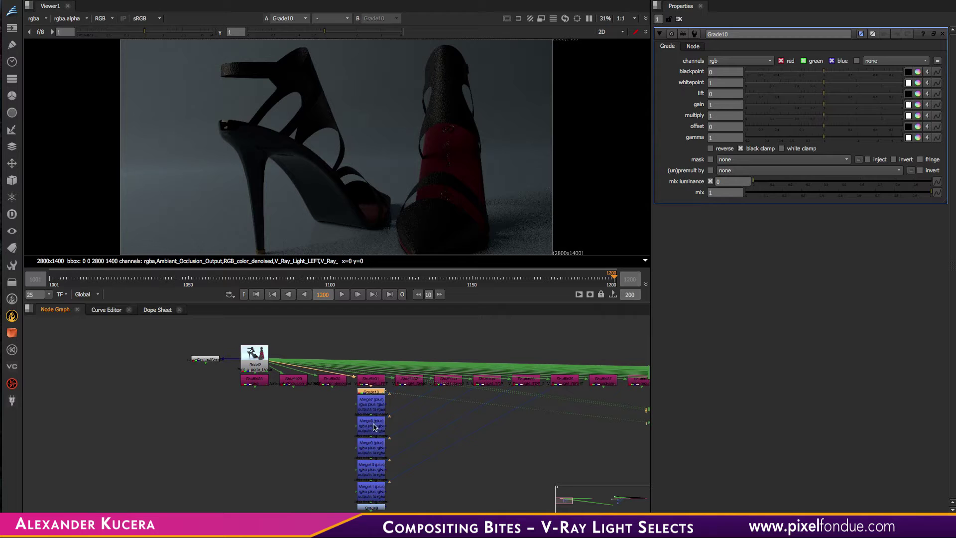
Delete the Grade node at the end of the Merge chain and move the merges further below the V_Ray_Light_LEFT grade
left_click(372, 507)
key("1")
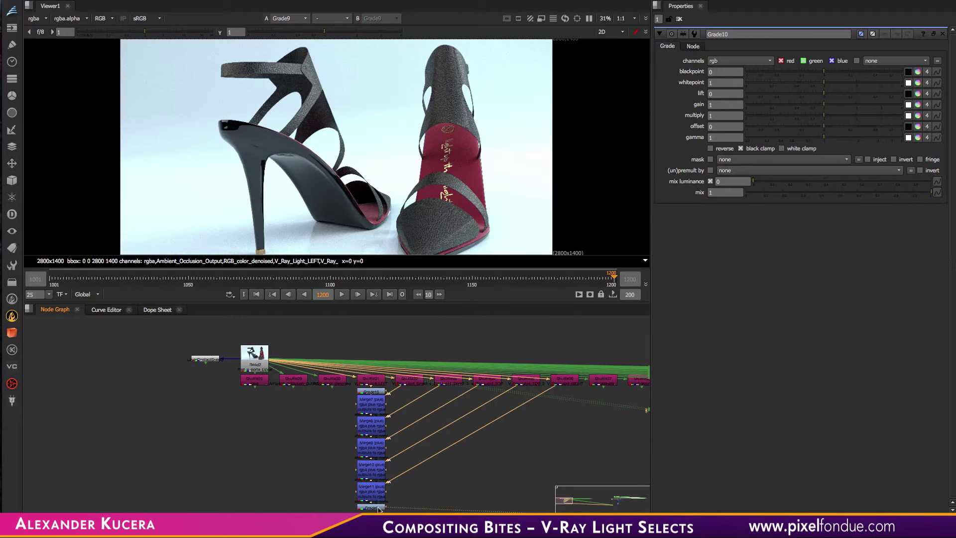
key("Delete")
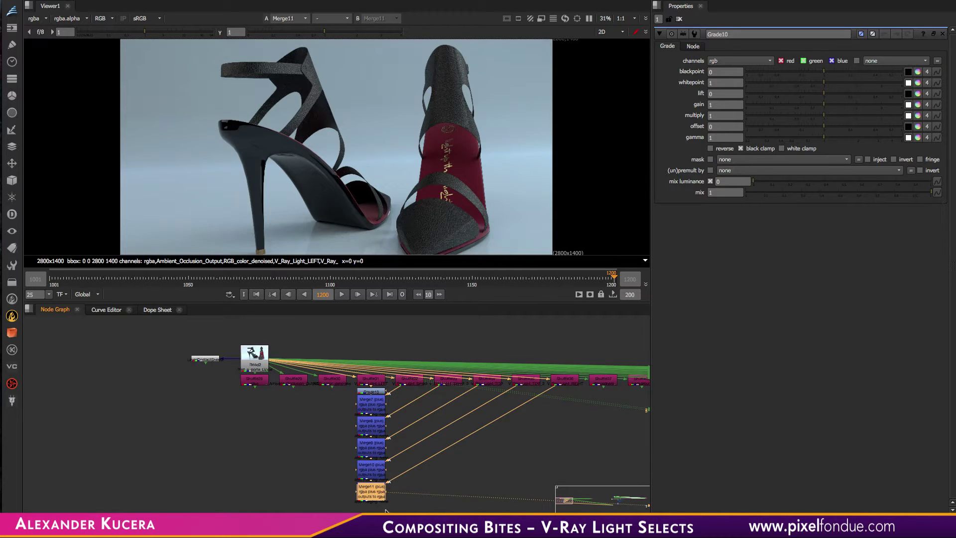
left_click_drag(393, 512, 371, 419)
Give the V_Ray_Light_LEFT grade a warm gain of about 3.91 red, 3.38 green and 2.91 blue
left_click(372, 393)
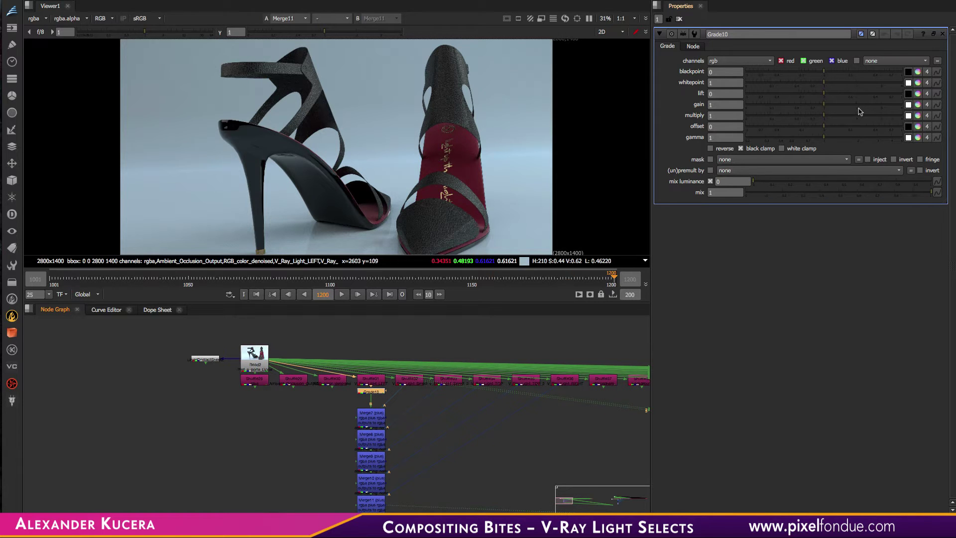
left_click(917, 105)
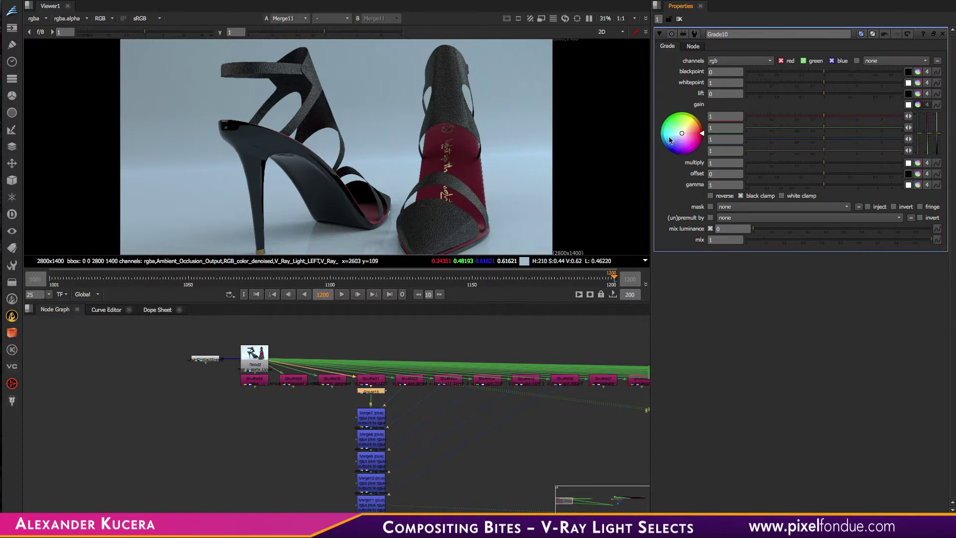
mouse_move(682, 133)
left_mouse_down()
mouse_move(800, 131)
mouse_move(695, 137)
mouse_move(698, 124)
left_mouse_up()
left_click_drag(939, 145, 939, 119)
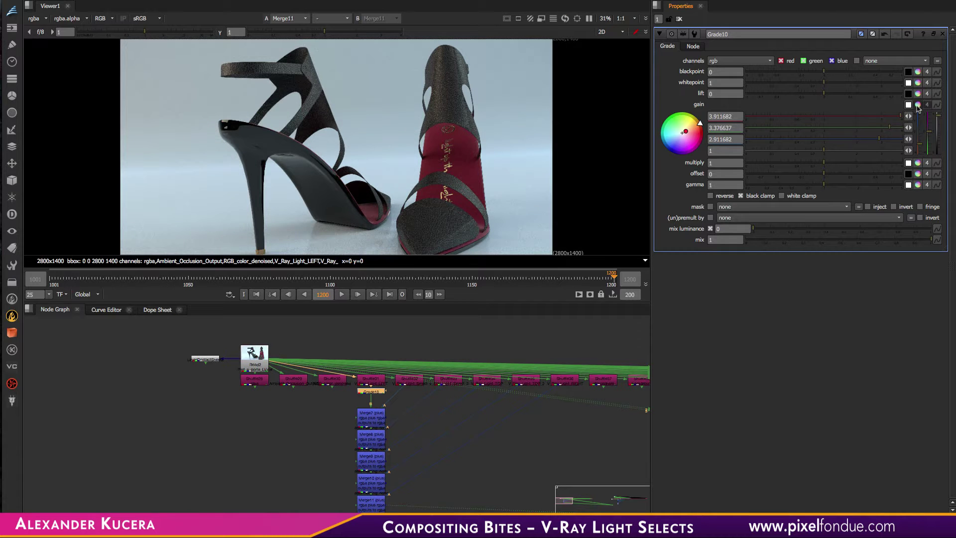
Set the saturation of the V_Ray_Light_LEFT grade's gain colour to 1 in the full colour picker
left_click(919, 106)
left_click(918, 105, "ctrl")
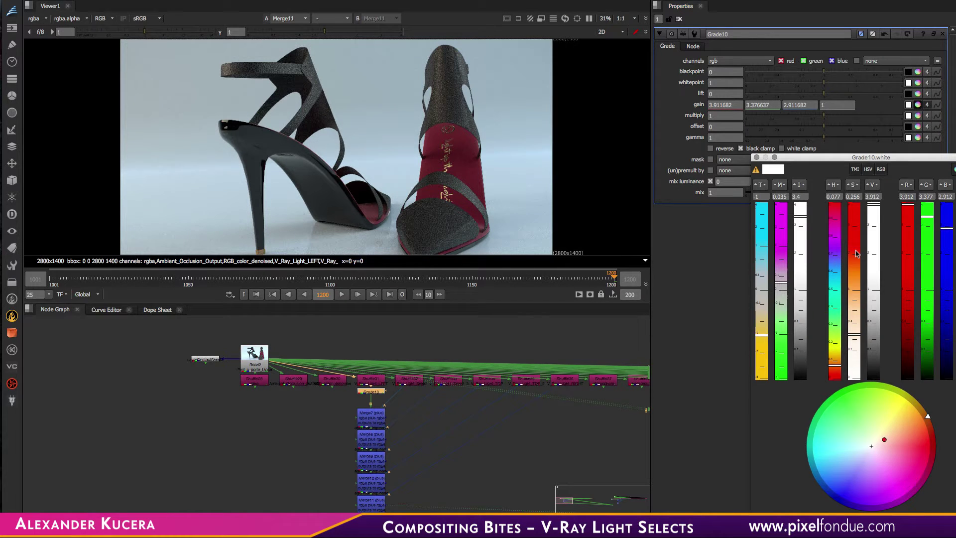
double_click(852, 197)
type("1")
key("Return")
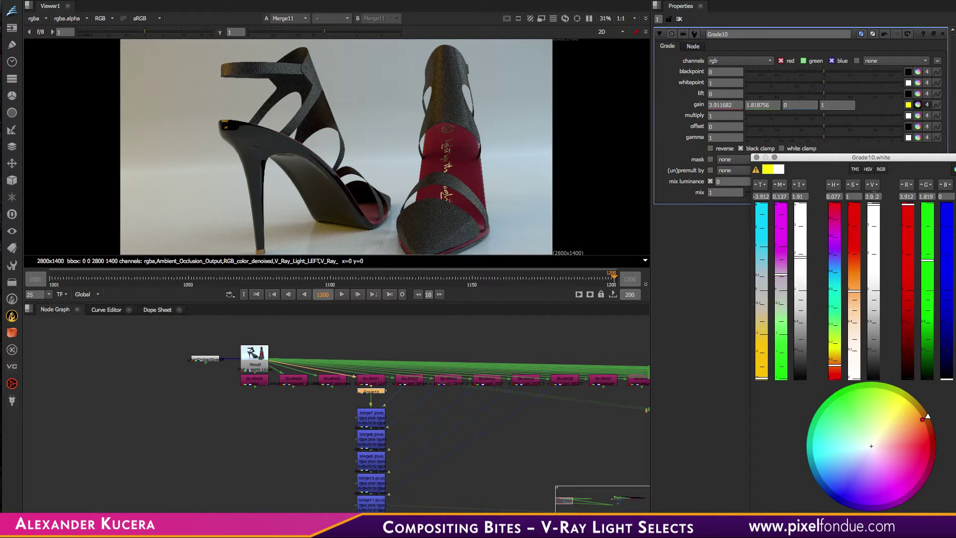
Raise the gain colour's value to 13.912 and lower the V_Ray_Light_LEFT grade's gamma to 0.485
key("Up")
key("Up")
key("Up")
key("Up")
key("Up")
key("Up")
key("Up")
key("Up")
key("Up")
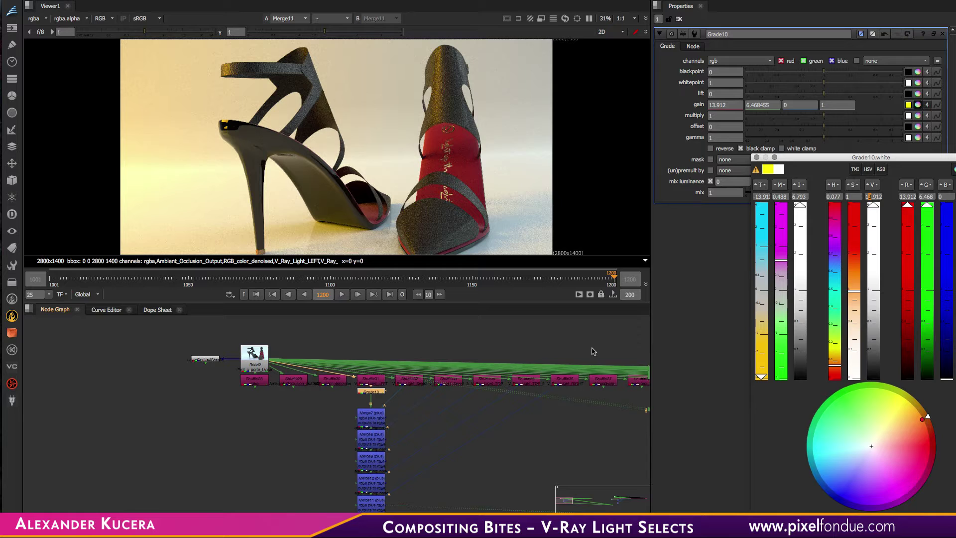
left_click(756, 157)
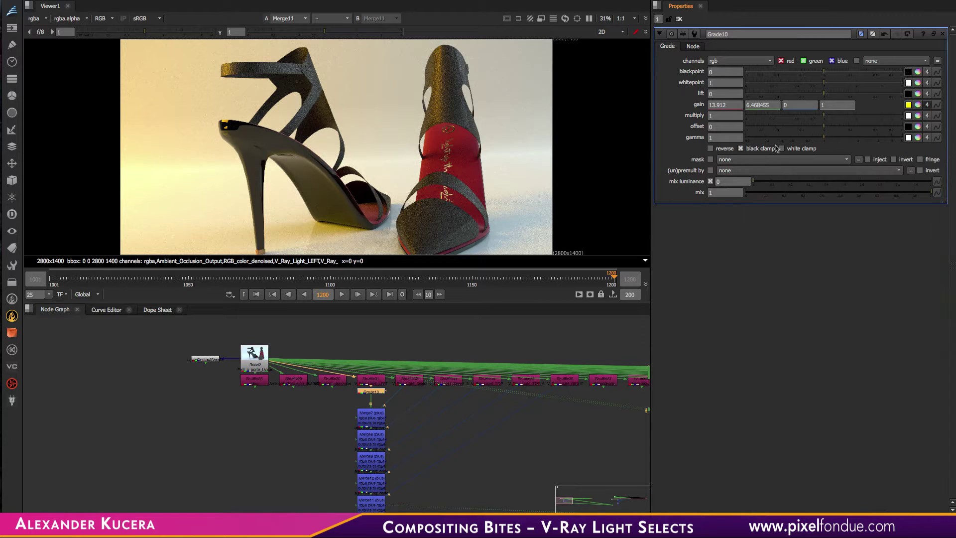
left_click_drag(823, 142, 788, 143)
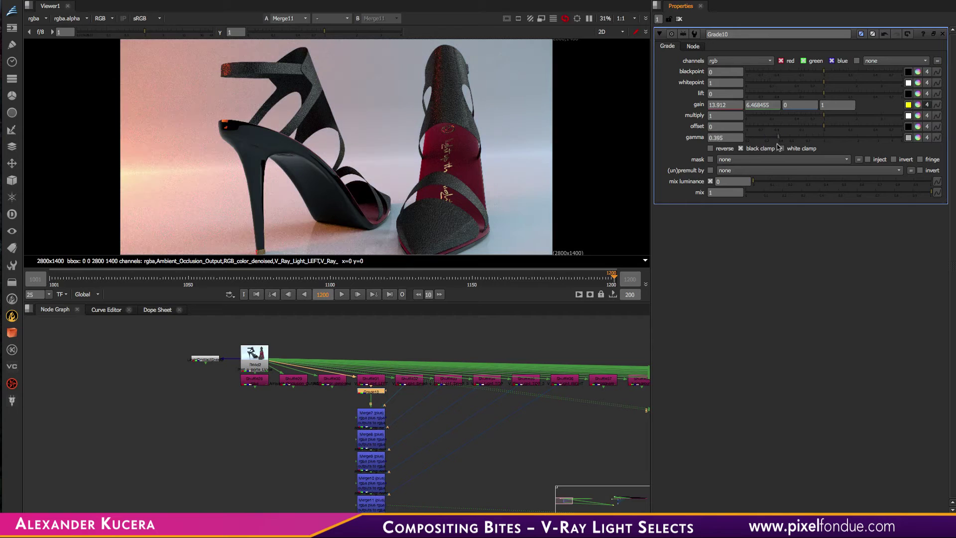
left_click(367, 423)
Add a Grade node beneath the V_Ray_Light_TOP shuffle and lower its gain to 0.24
left_click(490, 383)
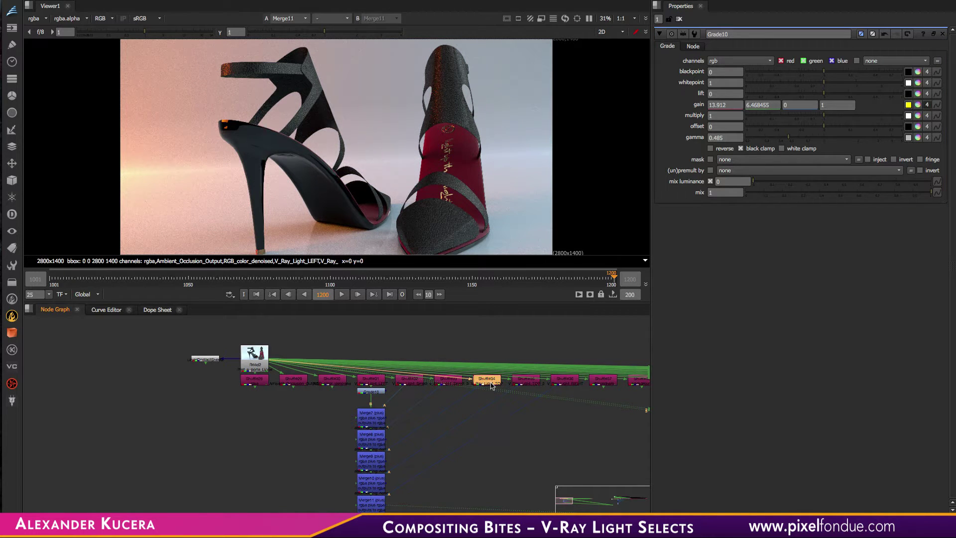
key("g")
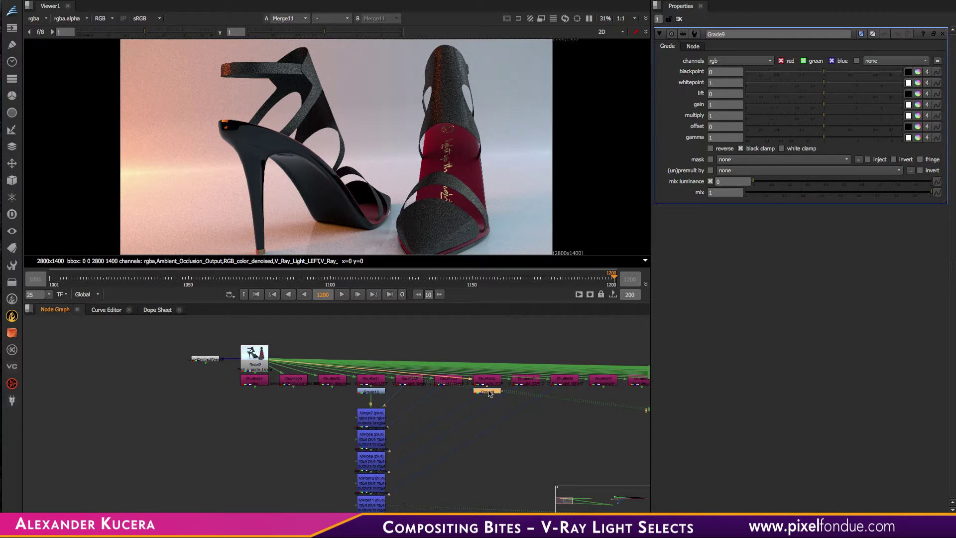
left_click_drag(825, 104, 785, 115)
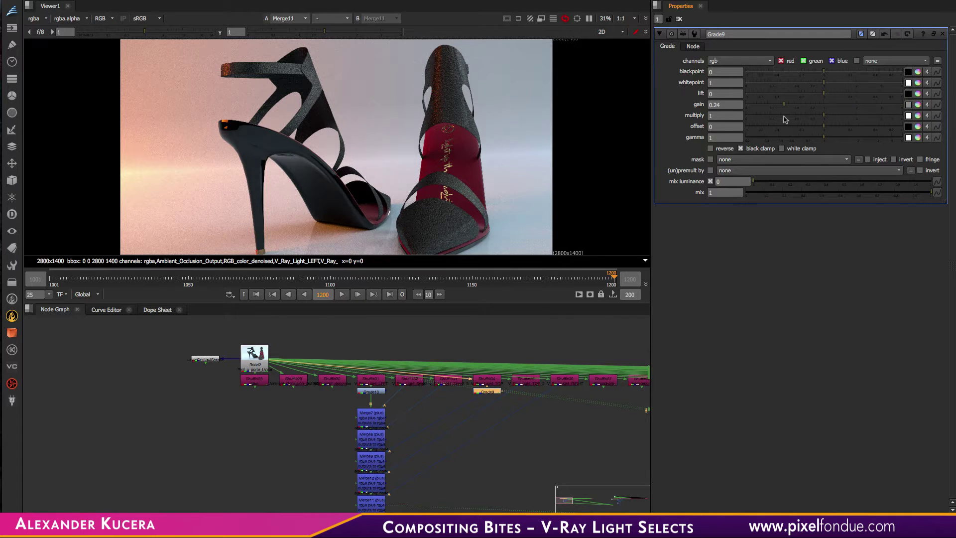
Add a Grade node beneath the V_Ray_Light_Select_3 shuffle and raise its gain to 40
left_click(452, 384)
key("g")
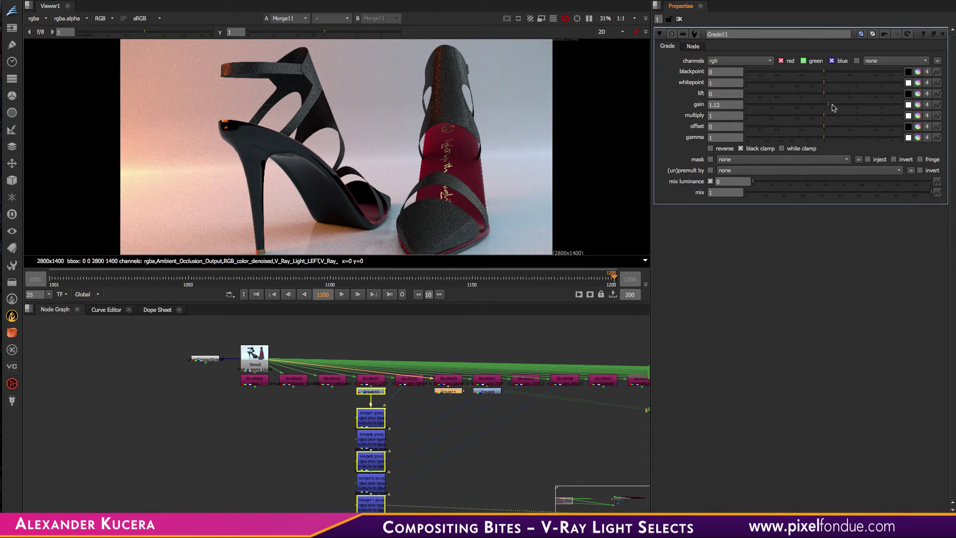
left_click_drag(831, 106, 938, 104)
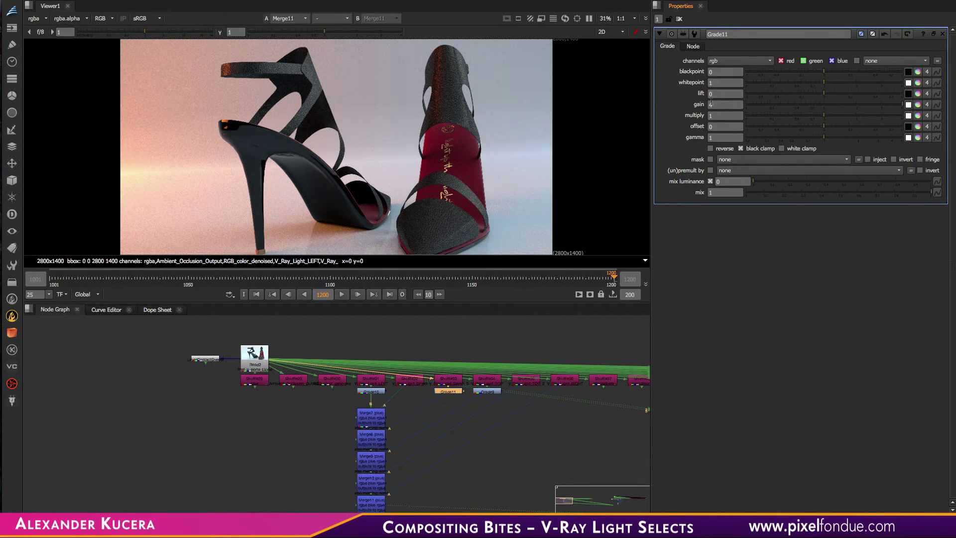
left_click(722, 102)
key("Return")
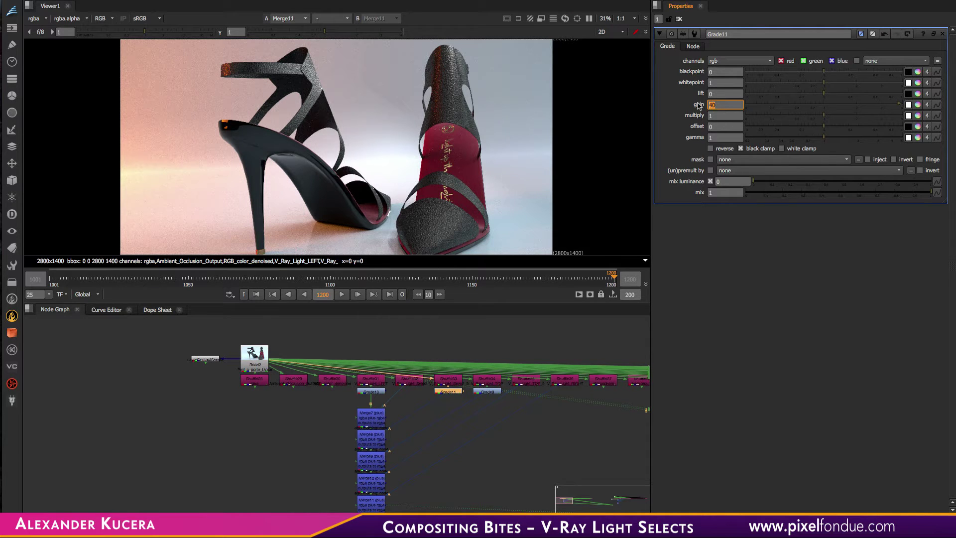
Set the V_Ray_Light_Select_3 grade's gain to 100 and tint it green, with about 37.58 red and 44.73 blue
type("100")
key("Return")
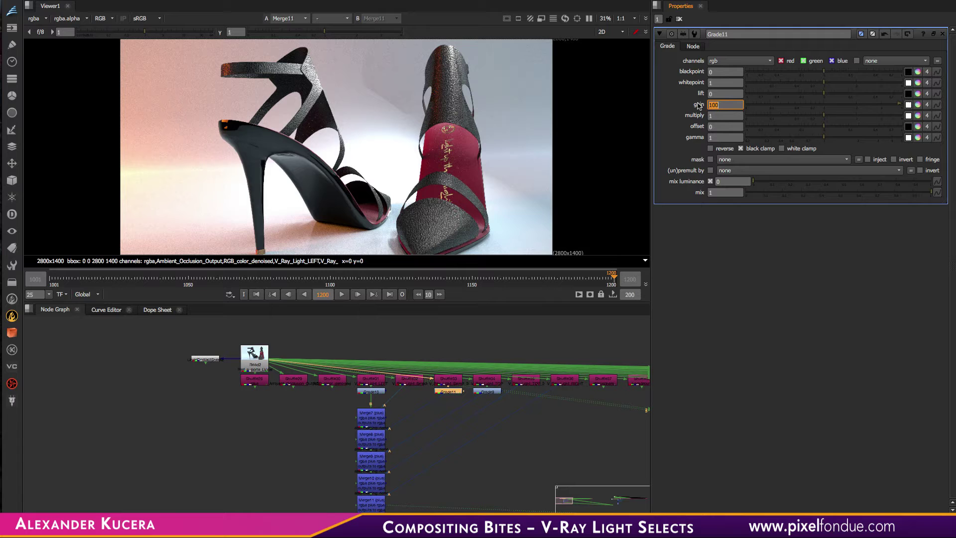
left_click(918, 105)
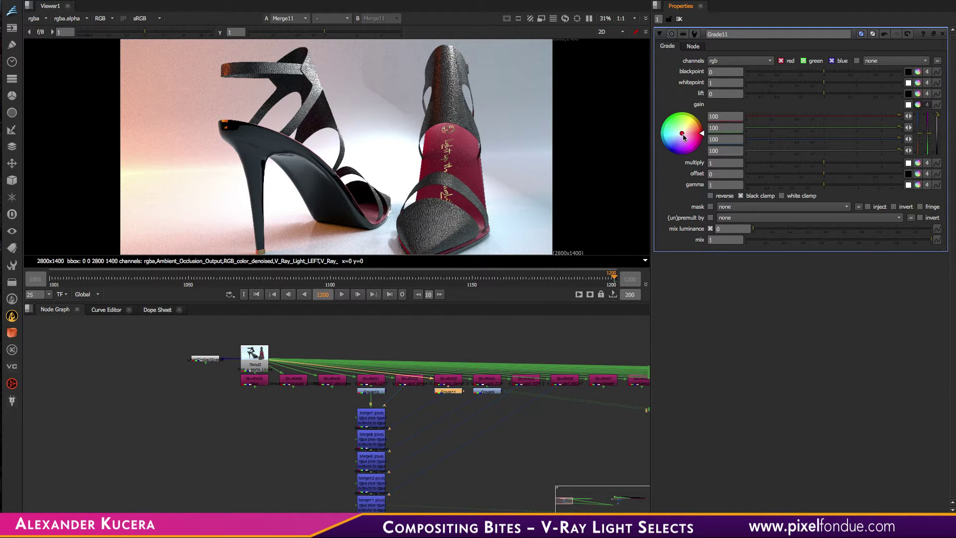
left_click_drag(682, 136, 676, 123)
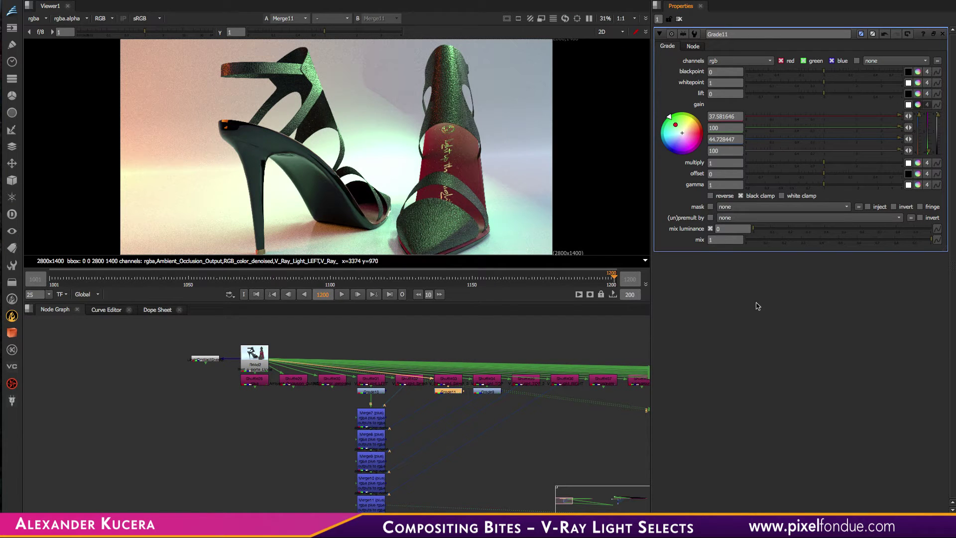
Try a gamma of about 0.365 on the V_Ray_Light_Select_3 grade and add a disabled Blur node of size 10 beneath it
left_click_drag(824, 185, 801, 186)
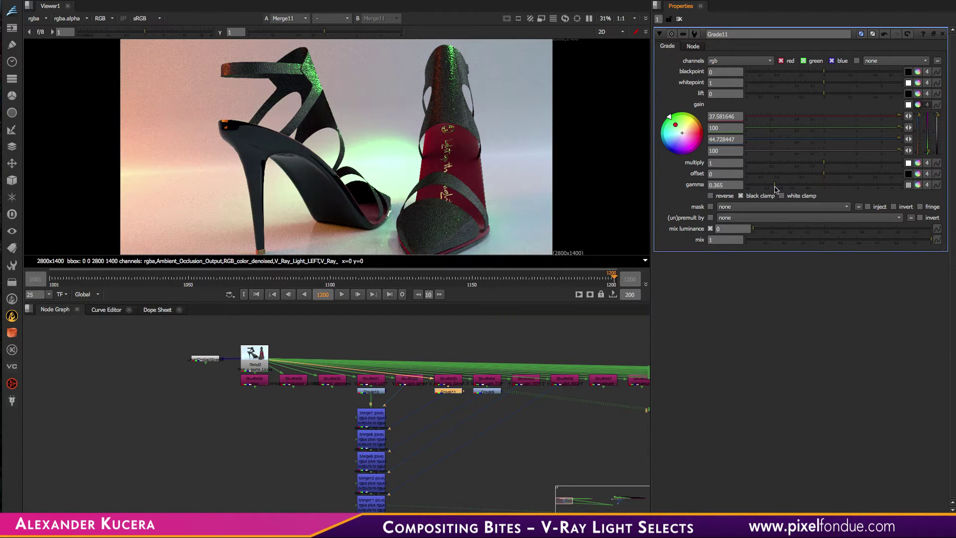
key("b")
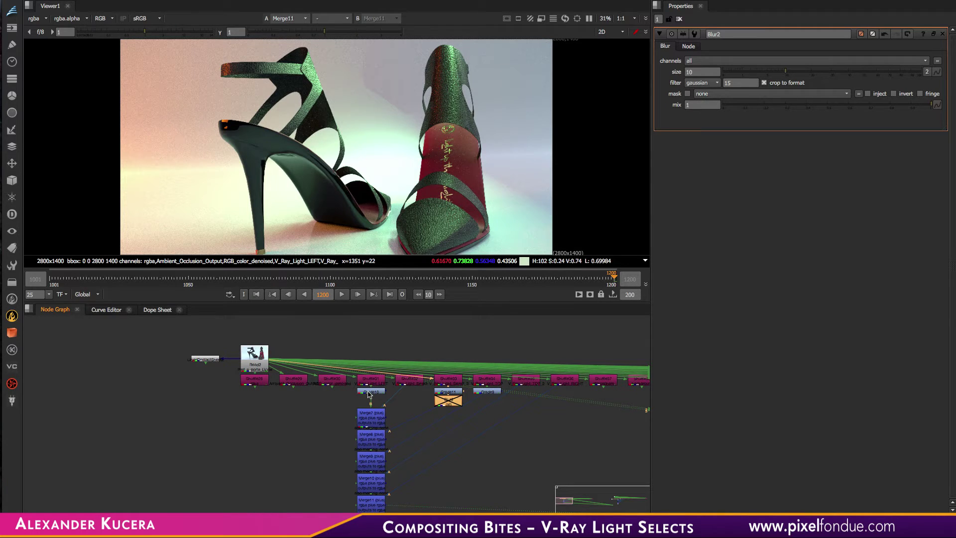
Compare the Shuffle30 render with the relit Merge11 result by alternating between them in the viewer
left_click(332, 380)
key("1")
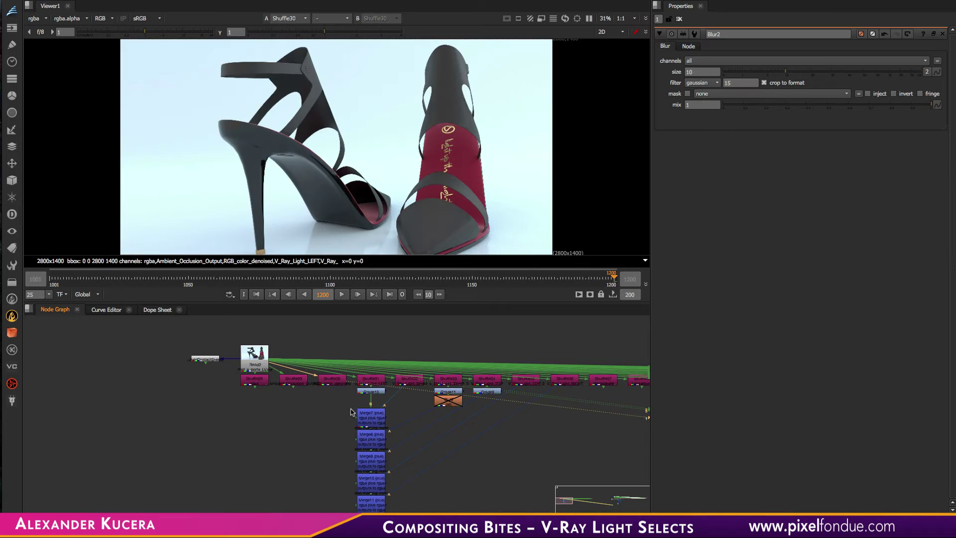
scroll(431, 482, "up", 2)
left_click(373, 451)
key("1")
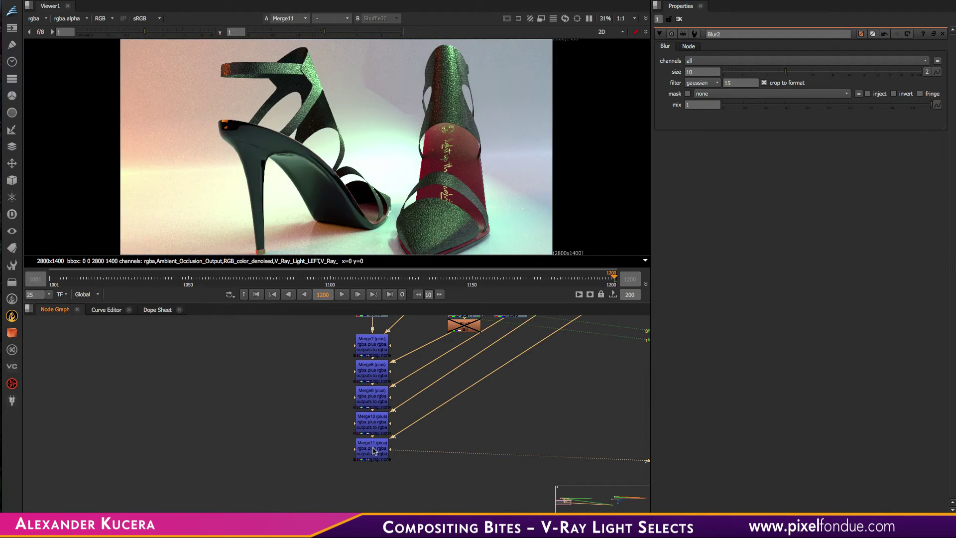
key("1")
key("1")
key("1")
key("1")
key("1")
key("1")
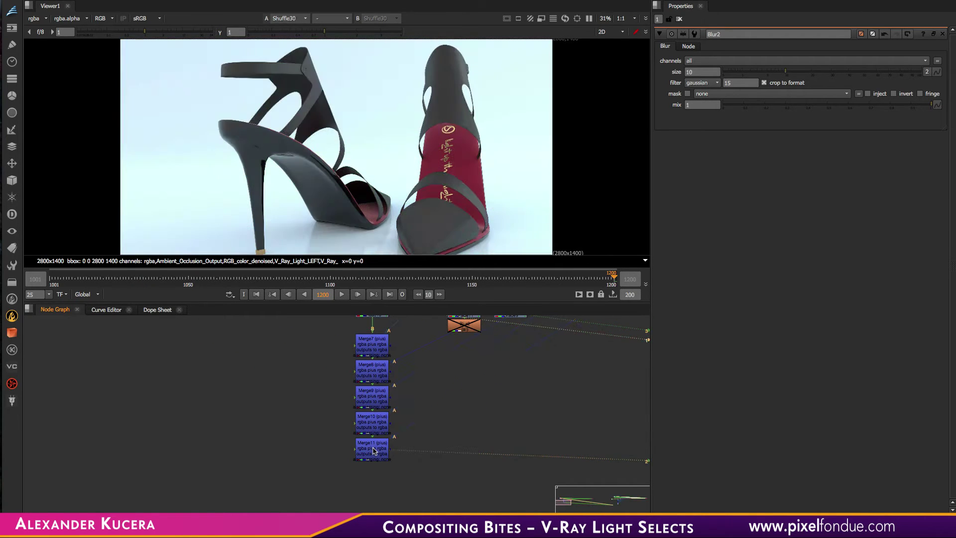
key("1")
key("1")
key("1")
key("1")
key("1")
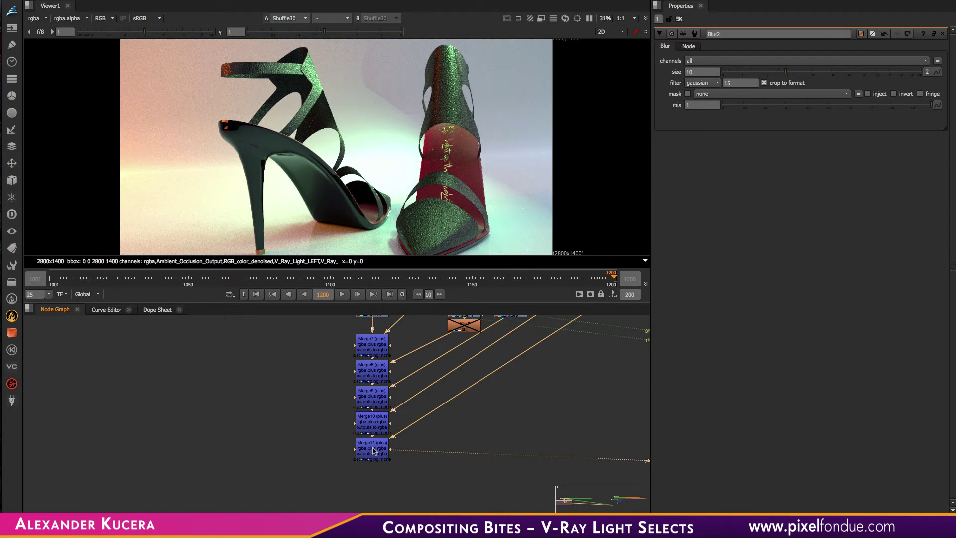
key("1")
key("1")
key("1")
View the Denoise1 node's output, play the light animation from the first frame and stop playback near the end
left_click(620, 505)
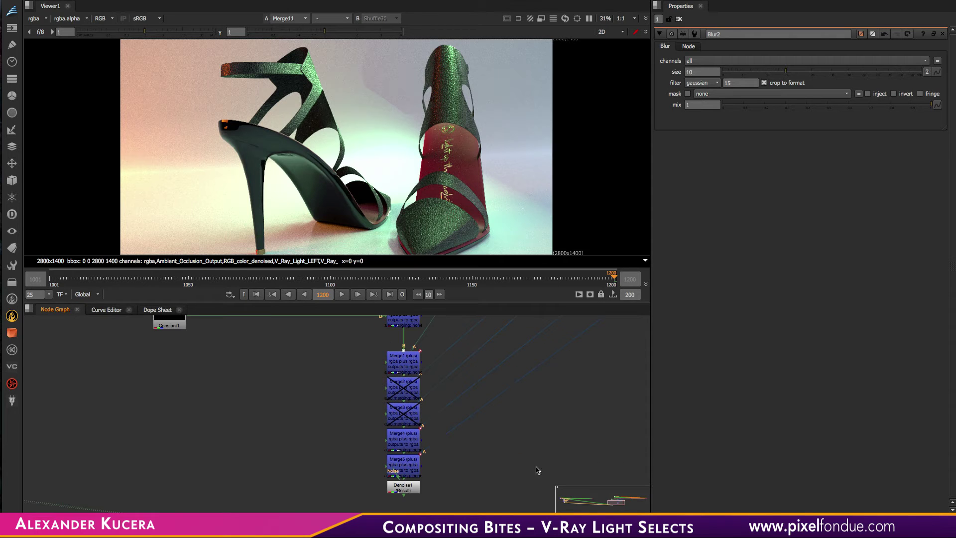
left_click(409, 491)
key("1")
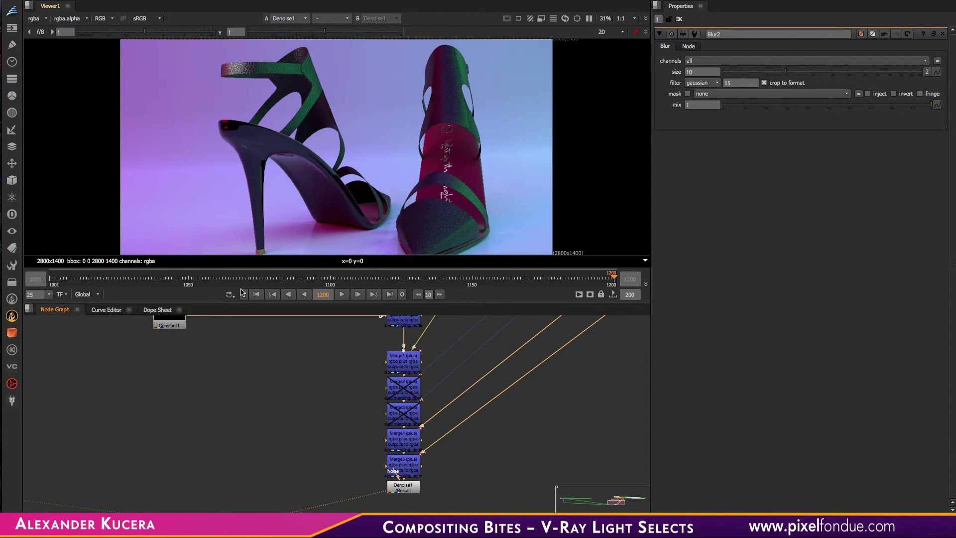
left_click(257, 295)
left_click(341, 294)
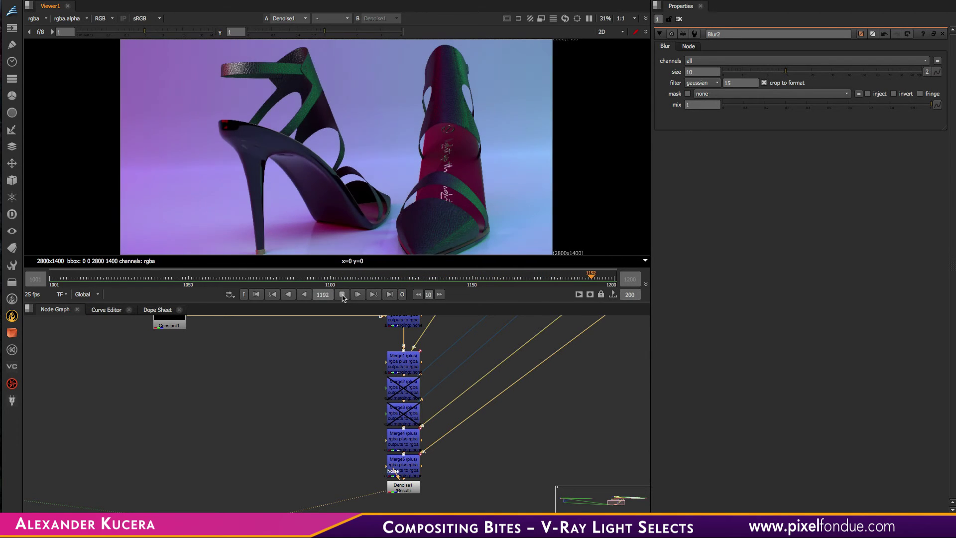
left_click(343, 296)
Switch to Fusion and view the two EXR loaders feeding ChannelBooleans1, checking the V-Ray Light_RIGHT channel assignments
key("super+Tab")
key("super+Tab")
key("super+Tab")
key("super+Tab")
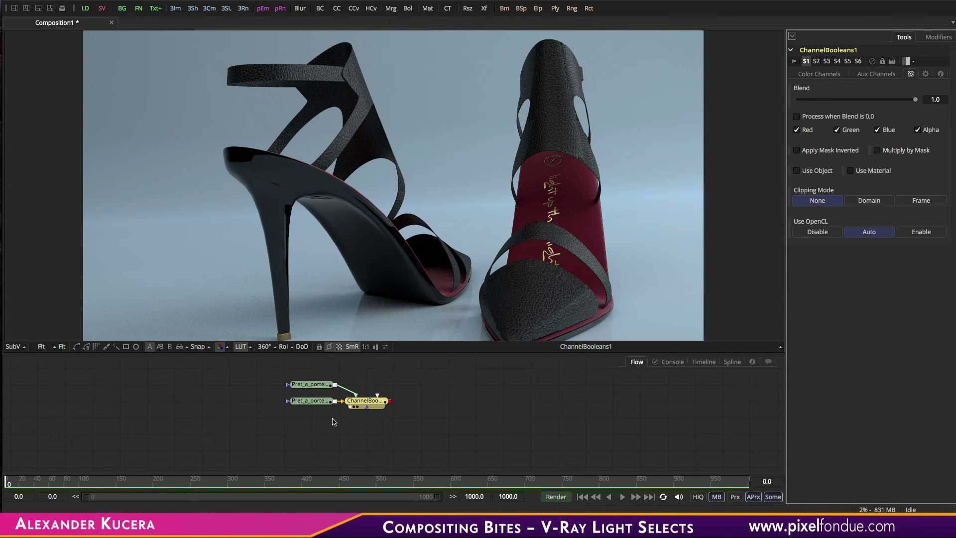
left_click(311, 385)
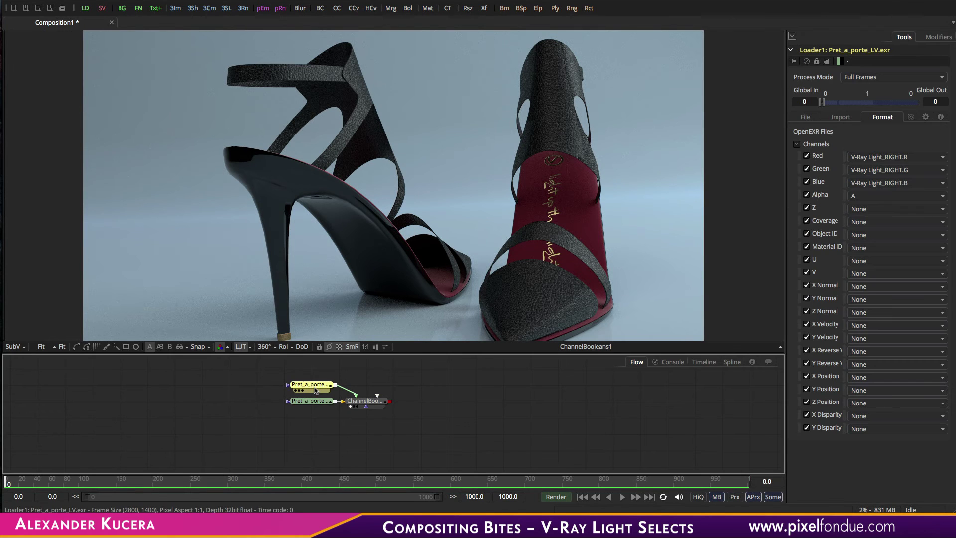
left_click(299, 390)
left_click(299, 406)
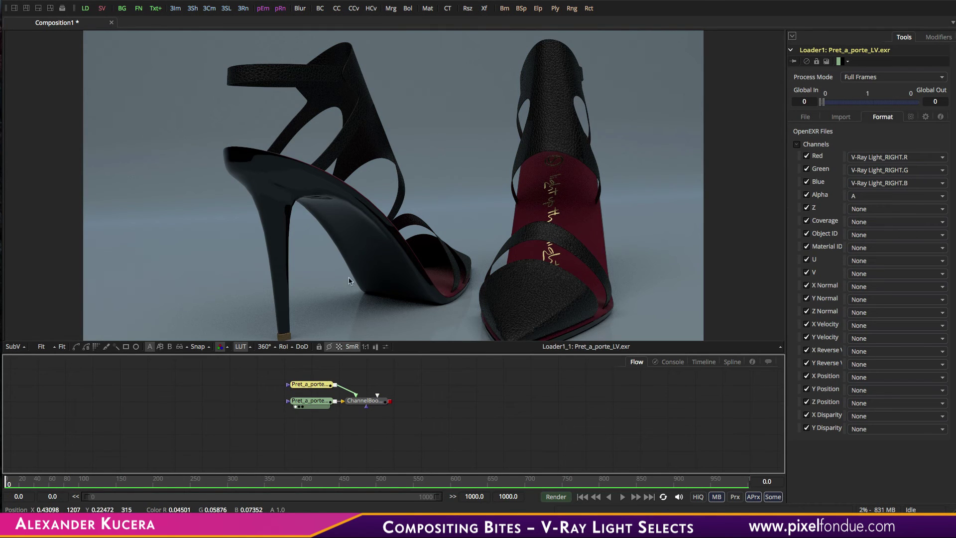
Inspect the ChannelBooleans1 node's Add operation and blend setting, and view its combined output
left_click(384, 403)
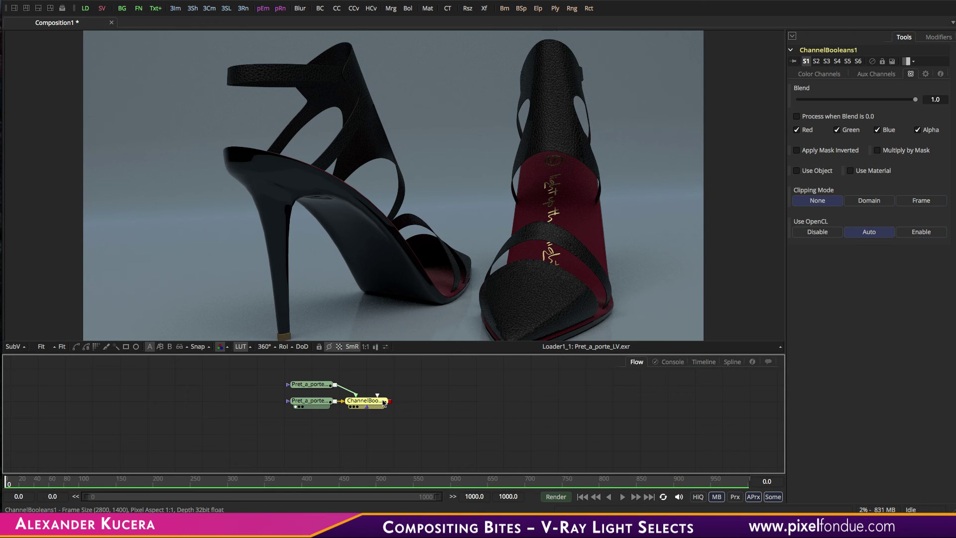
left_click(819, 74)
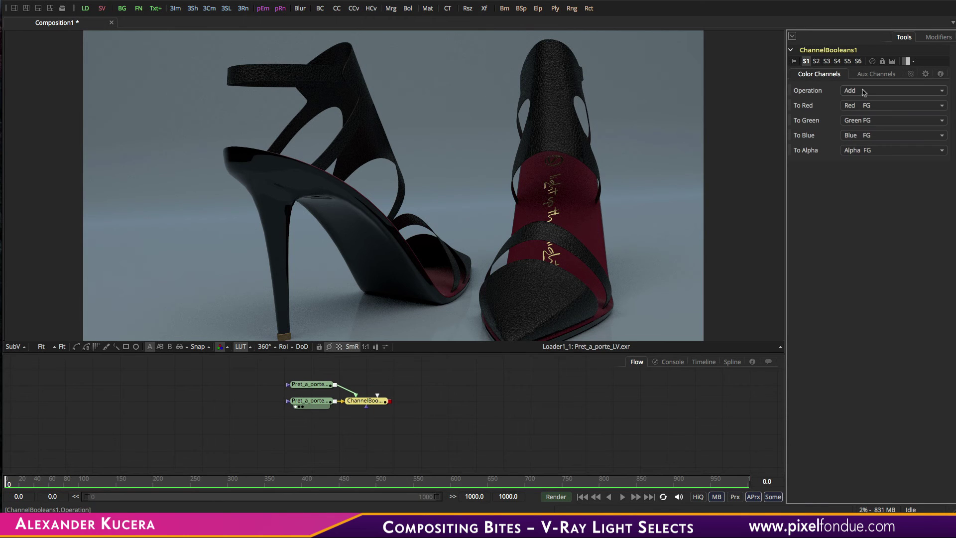
left_click(911, 74)
left_click_drag(917, 102, 954, 90)
key("1")
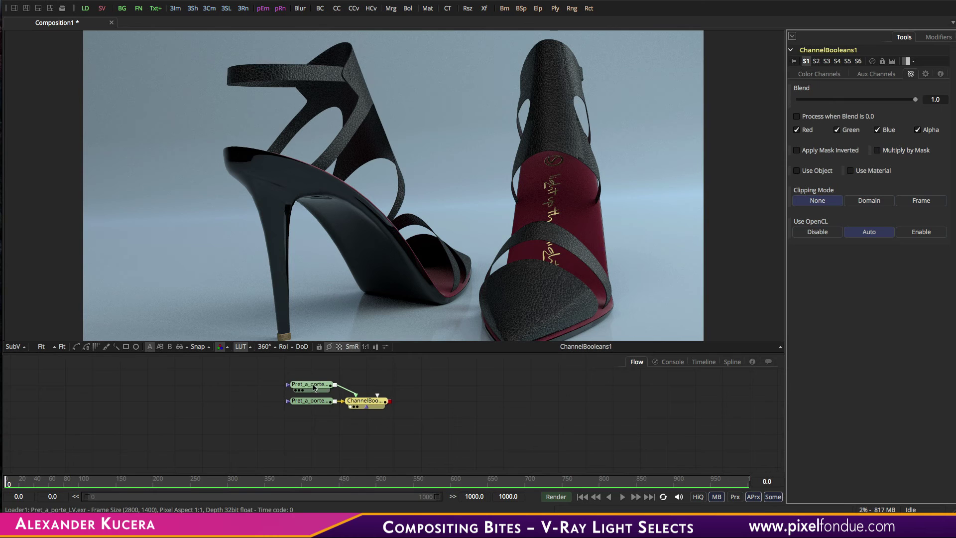
Insert a Color Corrector between the V-Ray Light_RIGHT loader and ChannelBooleans1, tint it yellow-green at strength 1.0, and align it with the loader
left_click(319, 384)
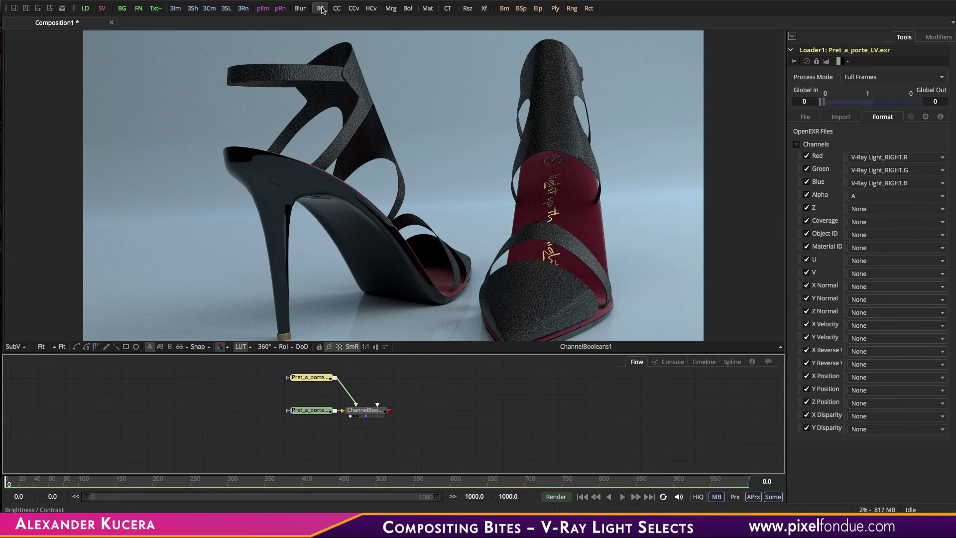
left_click_drag(337, 9, 347, 395)
left_click_drag(843, 171, 857, 135)
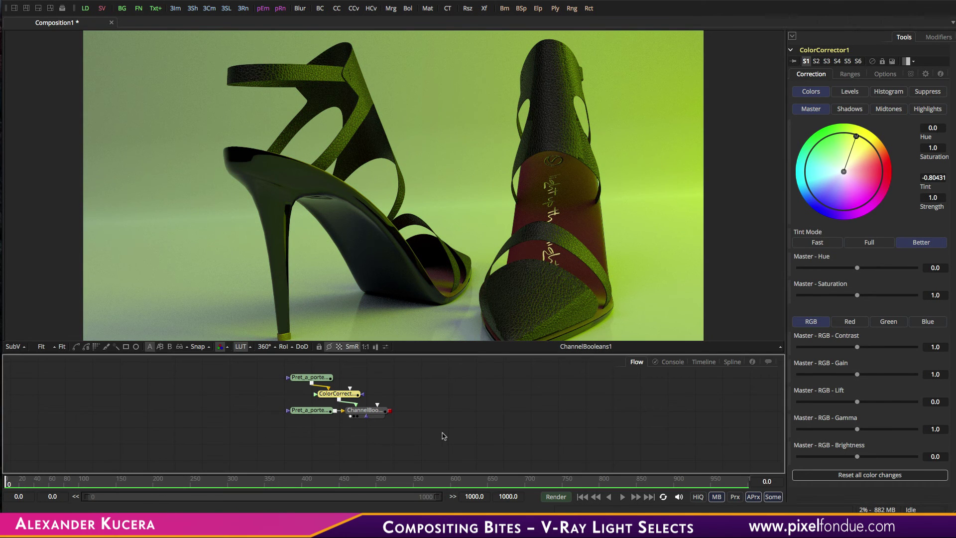
left_click_drag(342, 398, 369, 386)
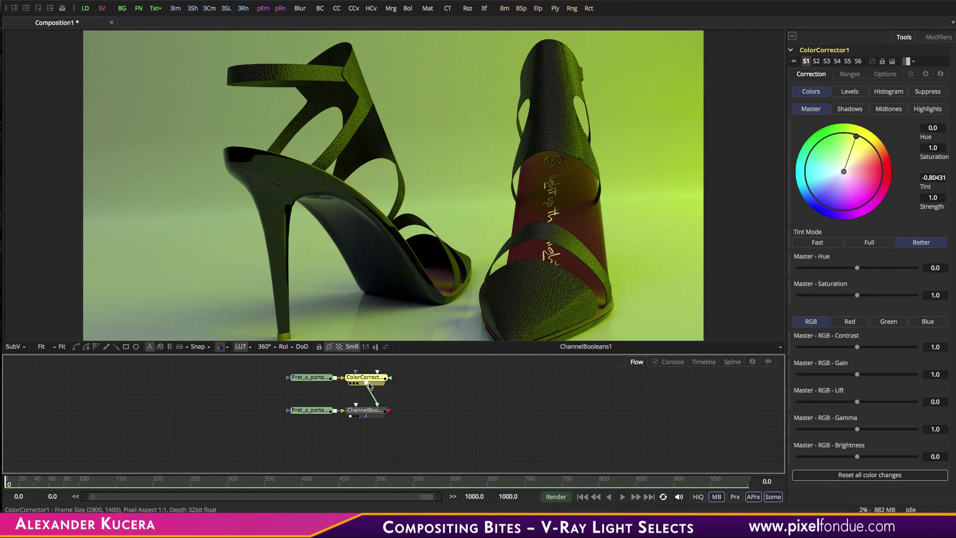
Switch to Affinity Photo and examine the blend mode and opacity of the V-Ray Light TOP_2 layer
key("super+Tab")
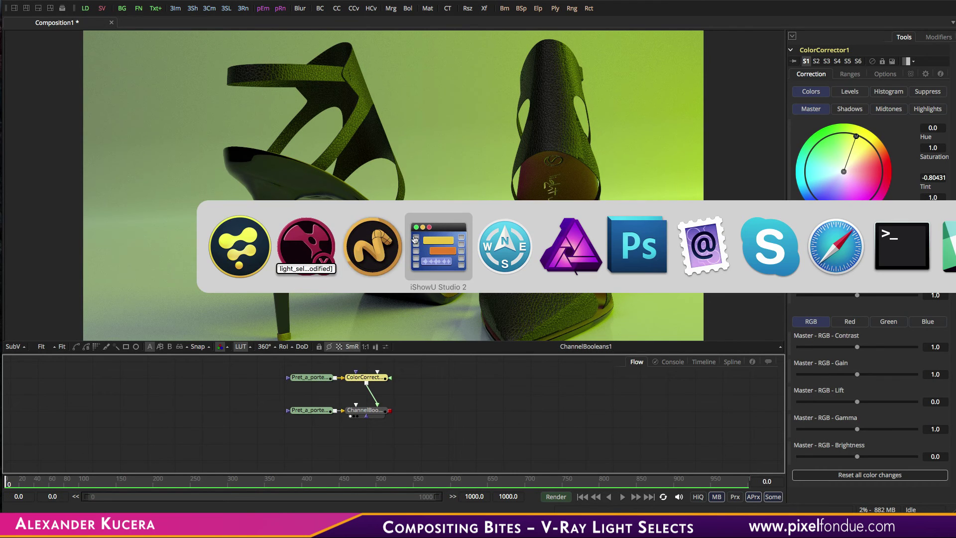
left_click(577, 257)
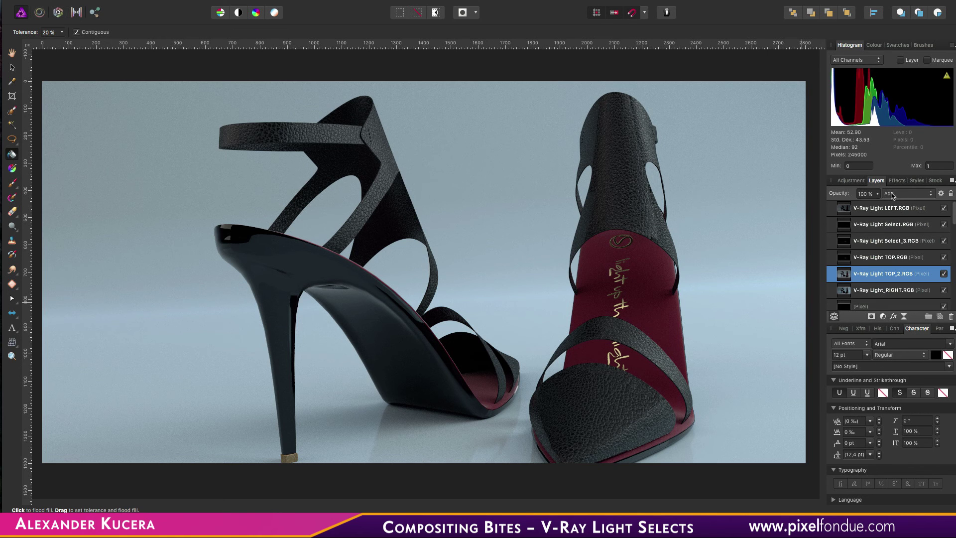
left_click(876, 197)
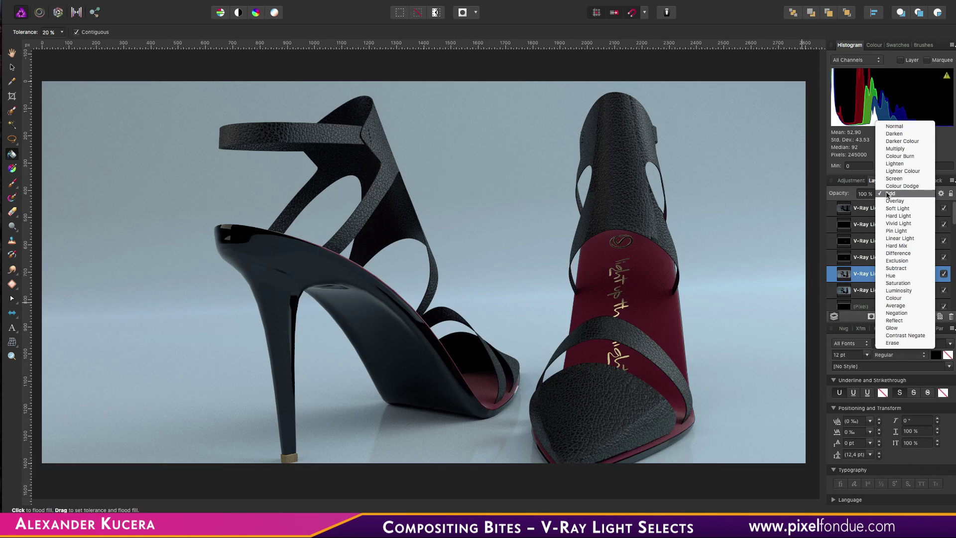
left_click(876, 197)
left_click(876, 195)
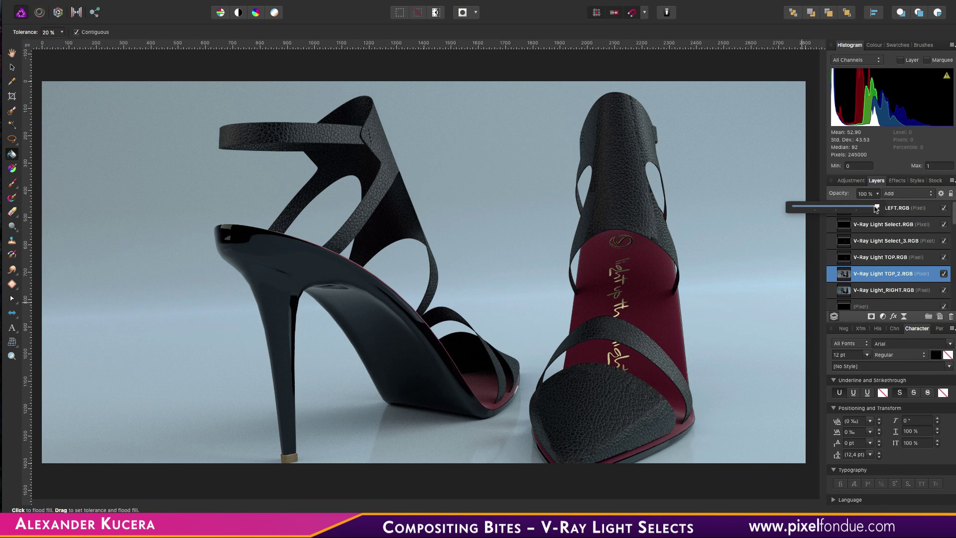
left_click_drag(876, 208, 921, 218)
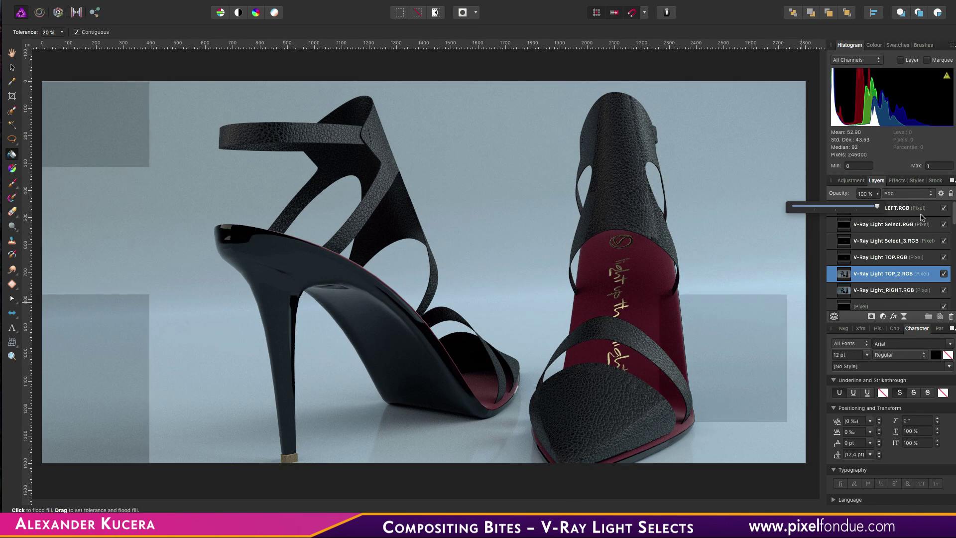
Switch to Photoshop and look up the Linear Dodge (Add) blend mode for Layer 0 without applying it
key("super+Tab")
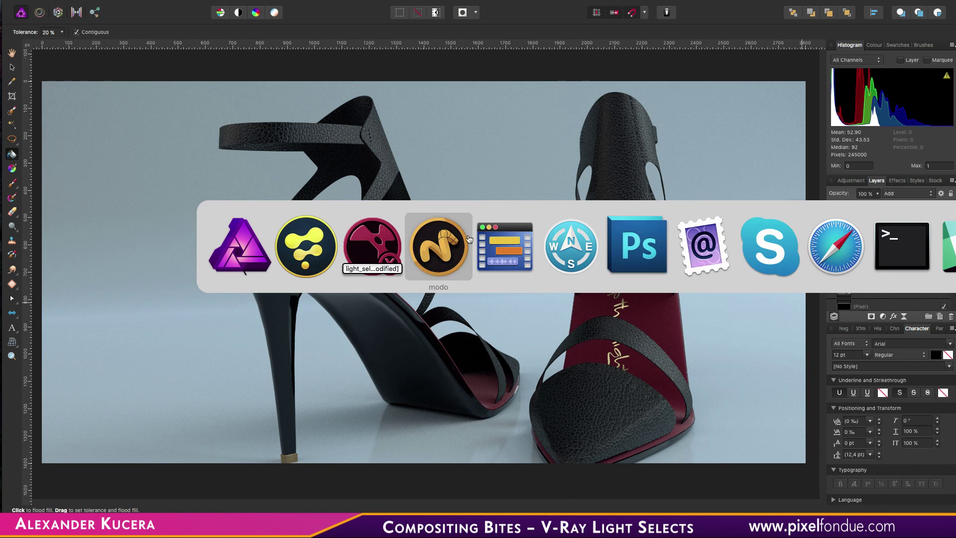
left_click(647, 259)
left_click(606, 122)
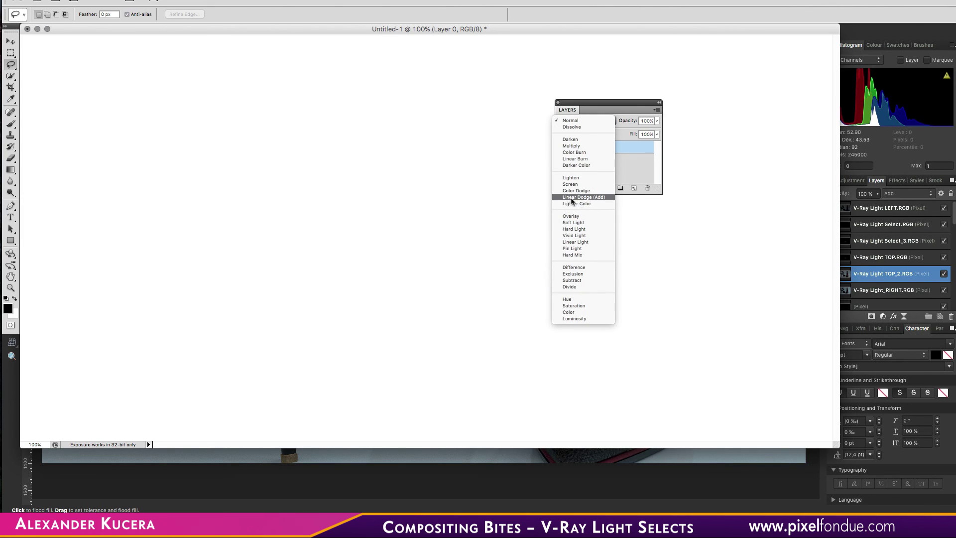
left_click(400, 209)
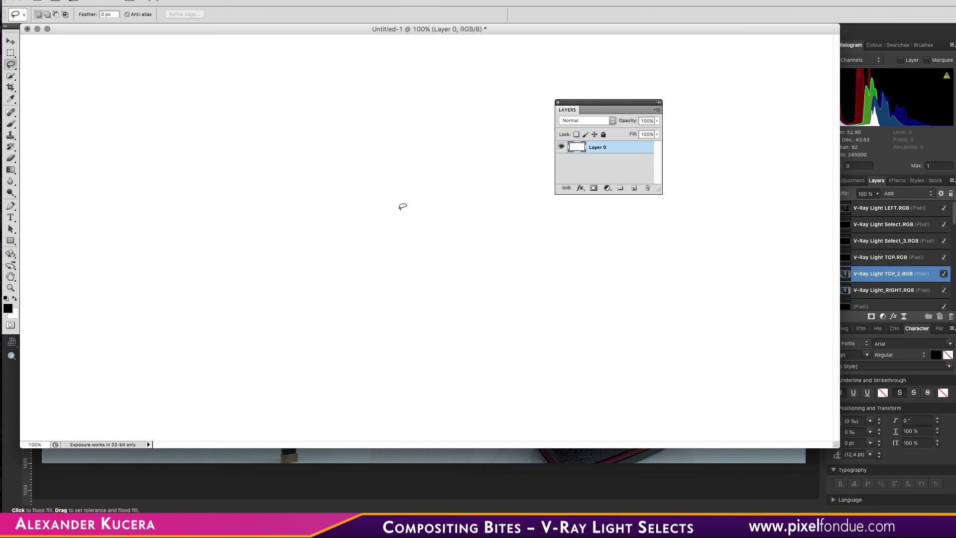
Switch back to Nuke and view the Denoise1 output at frame 1200
key("super+Tab")
key("super+Tab")
key("super+Tab")
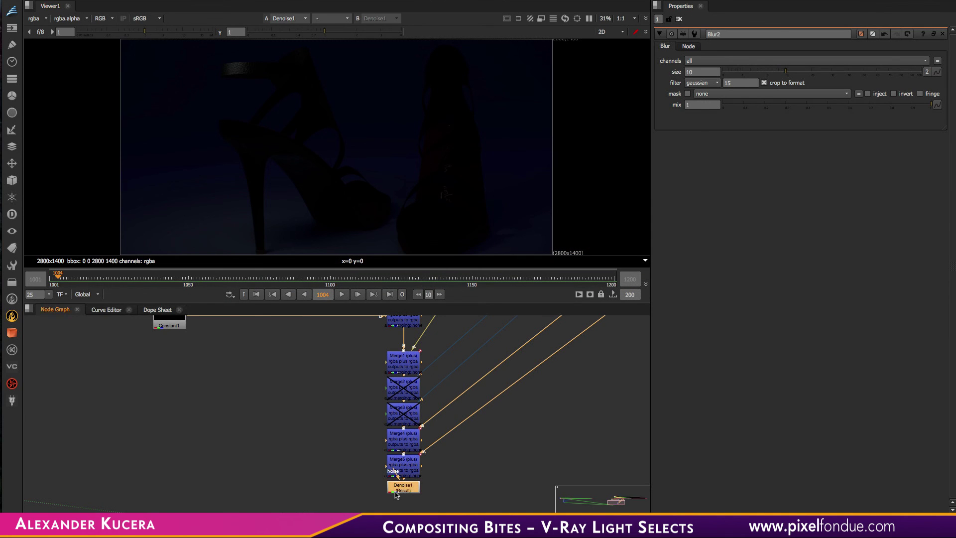
left_click(404, 498)
left_click(614, 279)
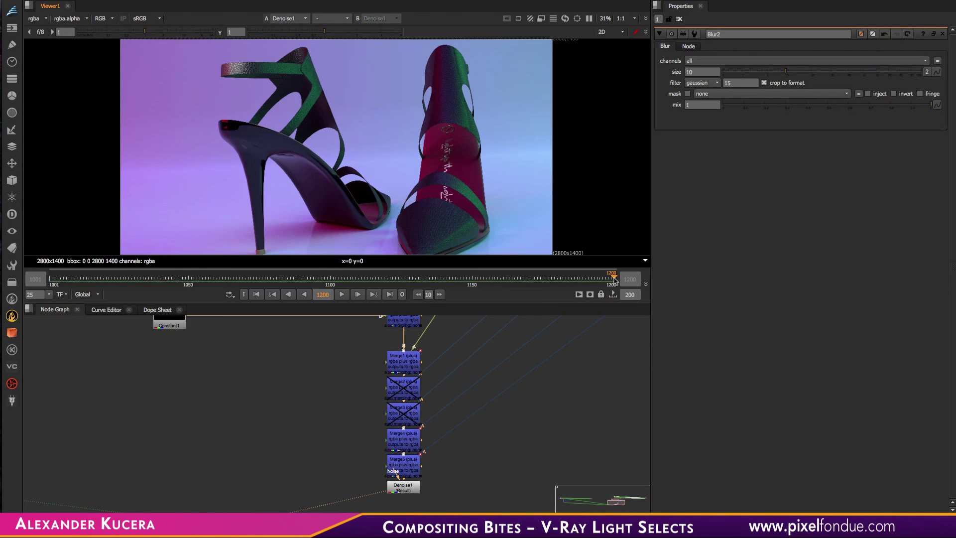